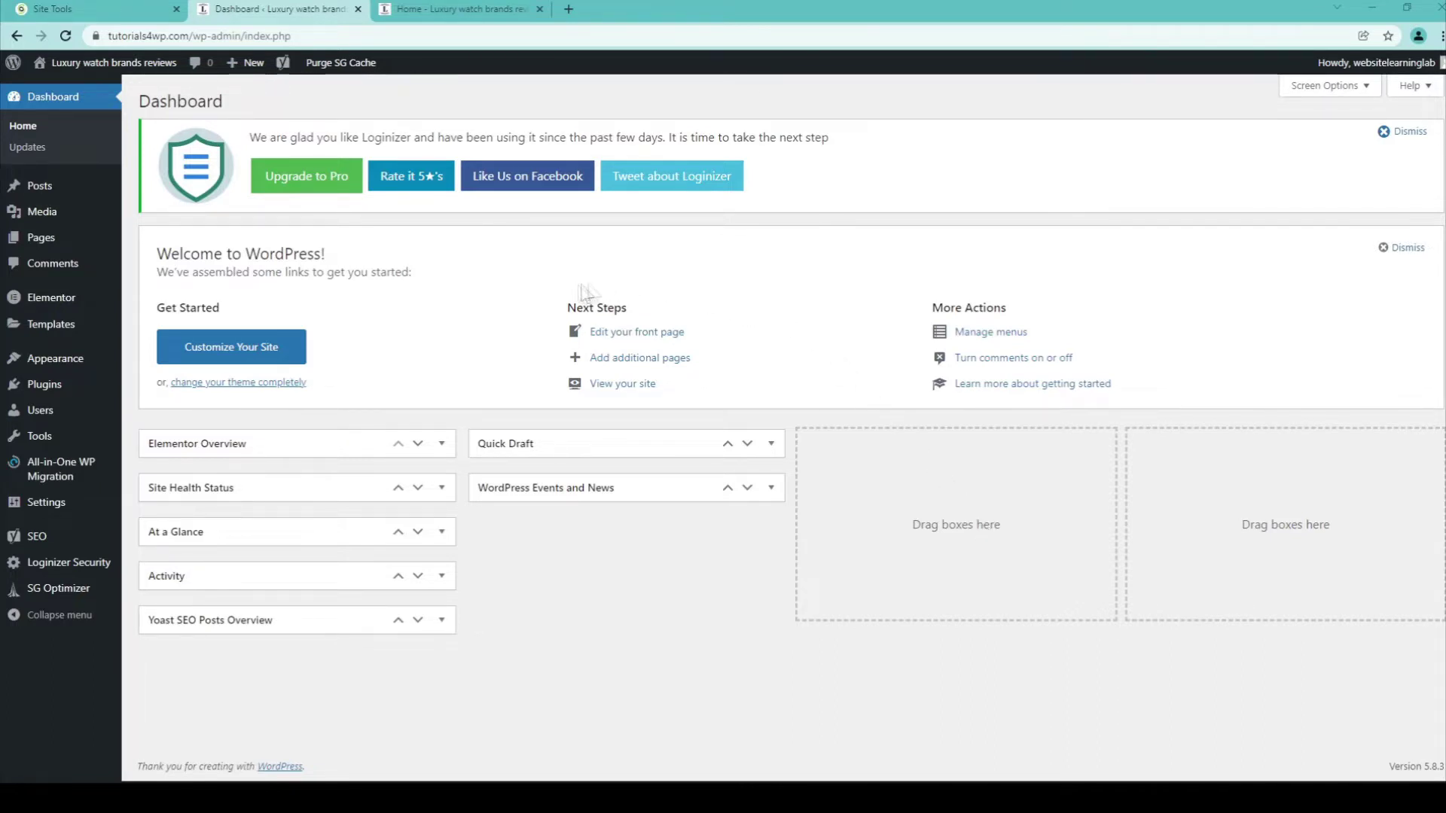
- Scroll through the live Luxury Watch Brands home page, then return to the Dashboard tab
left_click(448, 11)
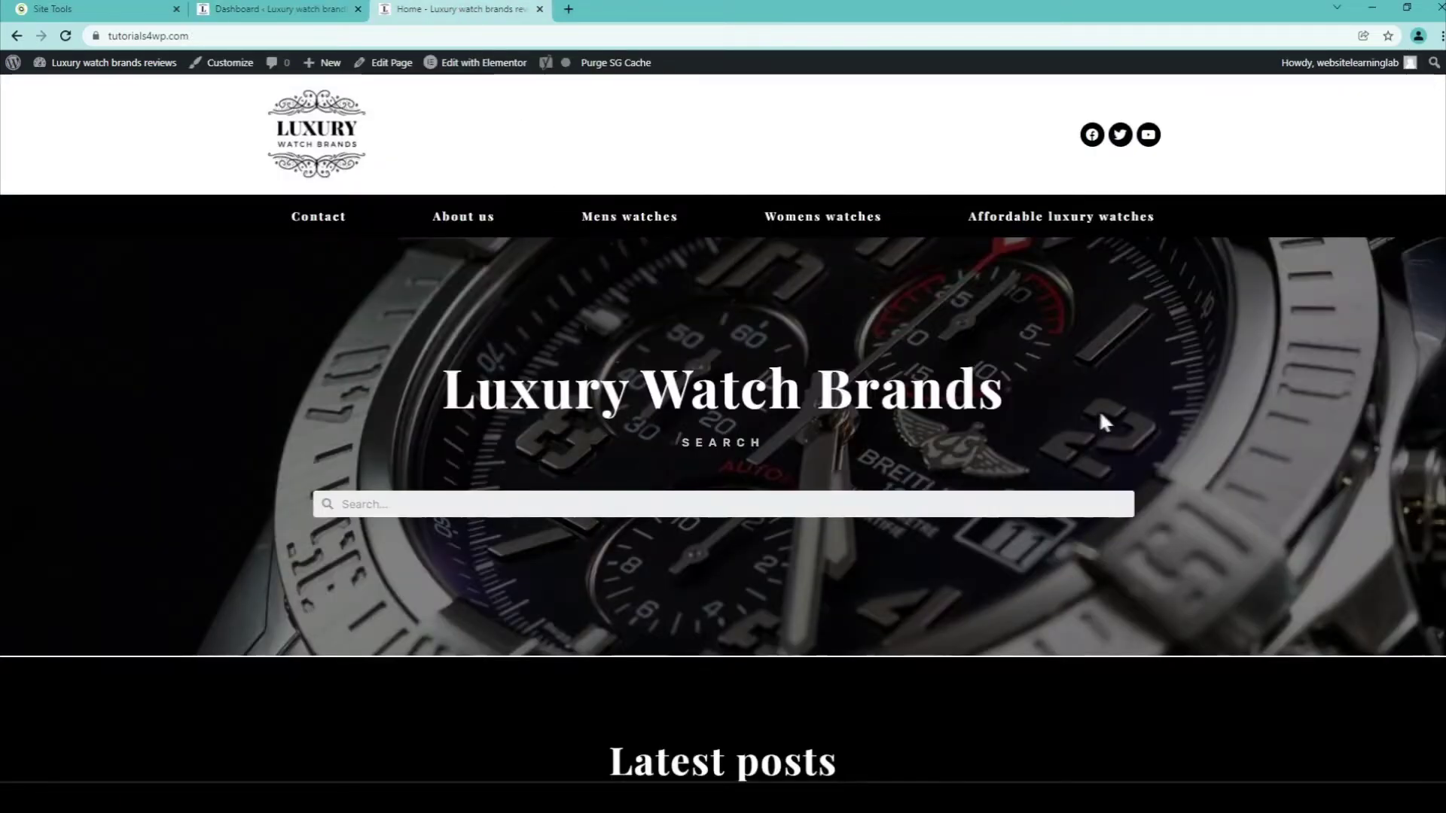
scroll(1130, 418, "down", 2)
scroll(1160, 416, "down", 8)
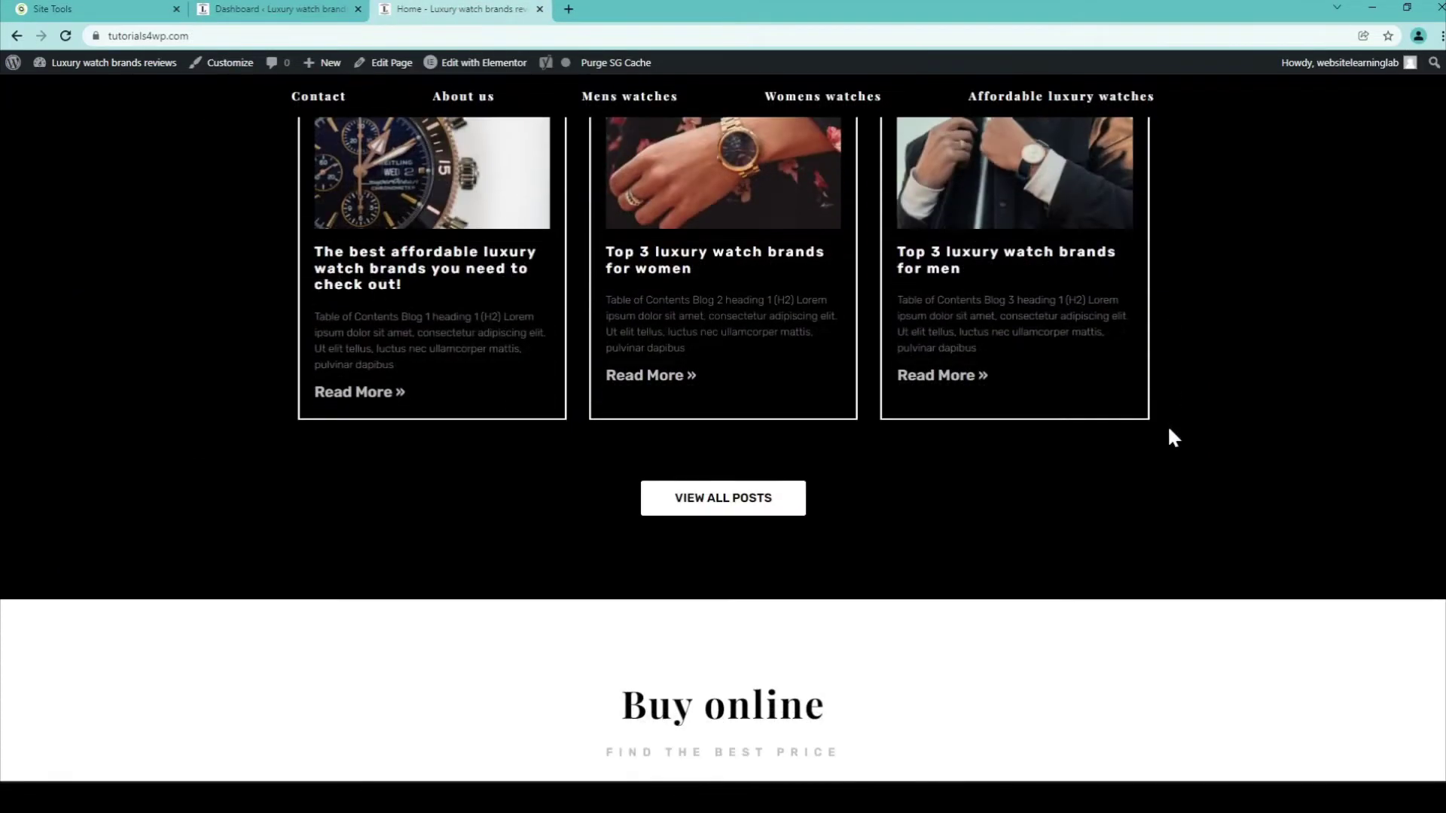
scroll(1168, 423, "up", 4)
scroll(1159, 442, "up", 4)
scroll(1182, 455, "down", 10)
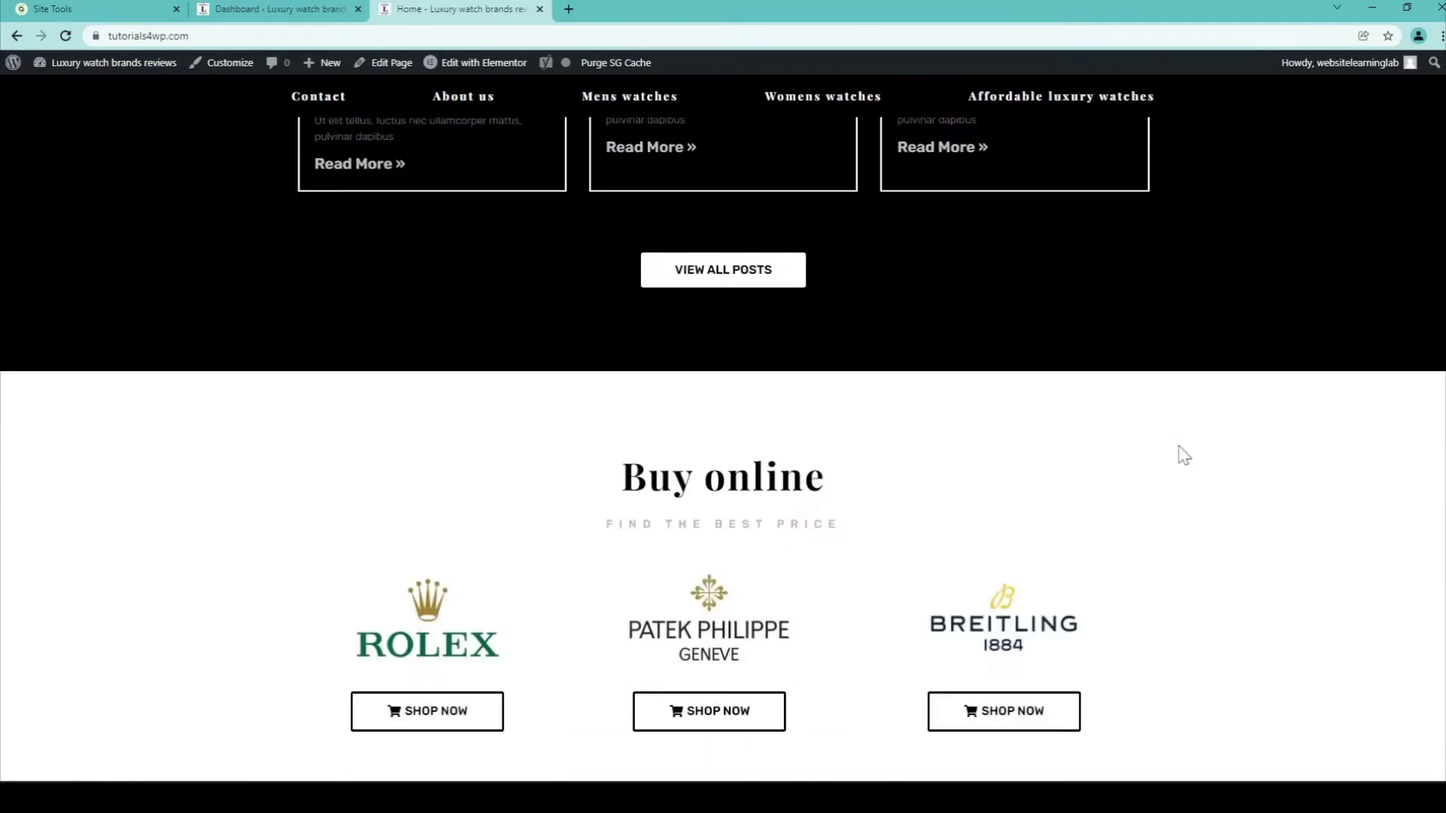
scroll(1186, 452, "down", 6)
scroll(1187, 458, "up", 5)
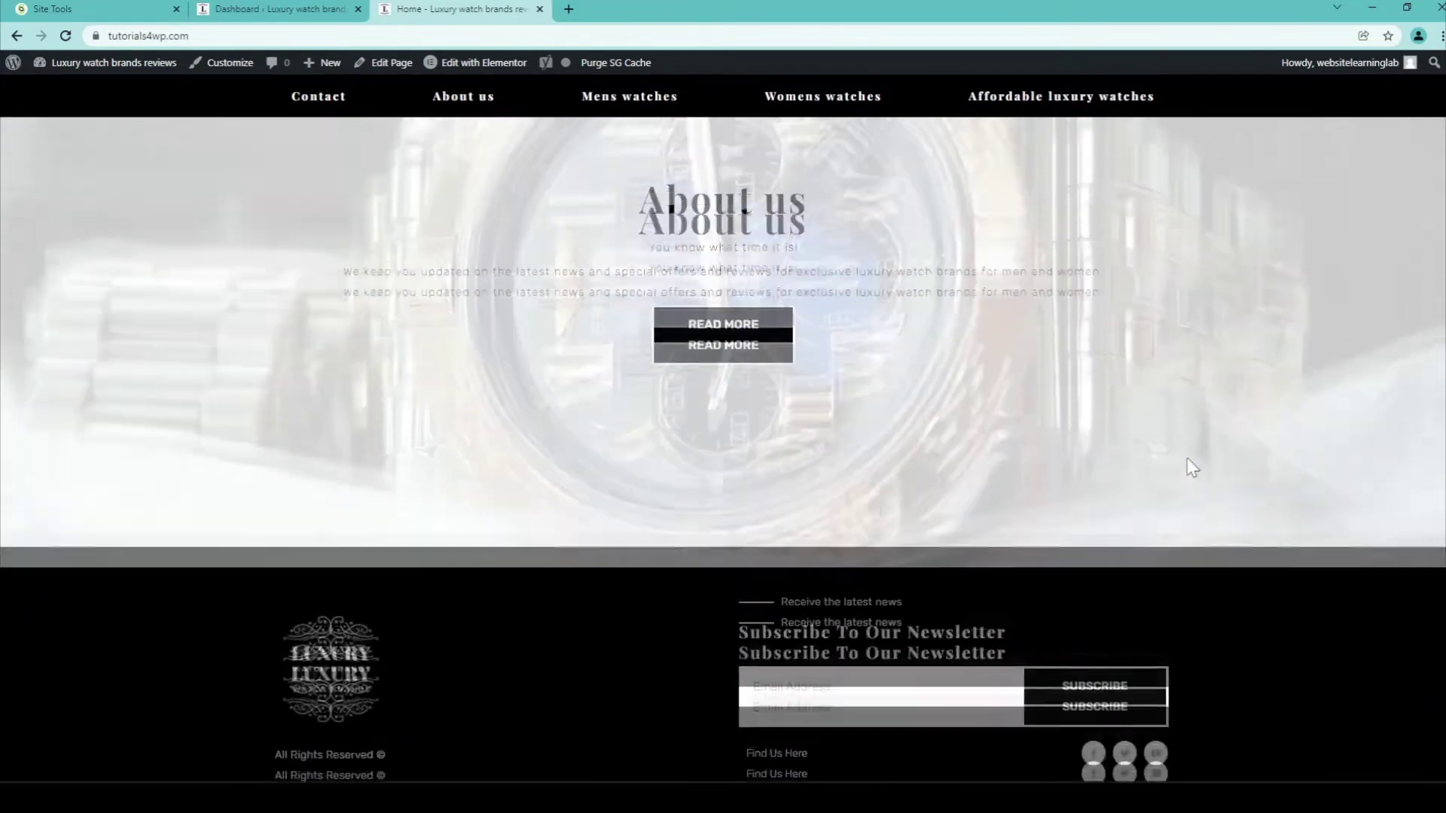
scroll(1190, 460, "up", 8)
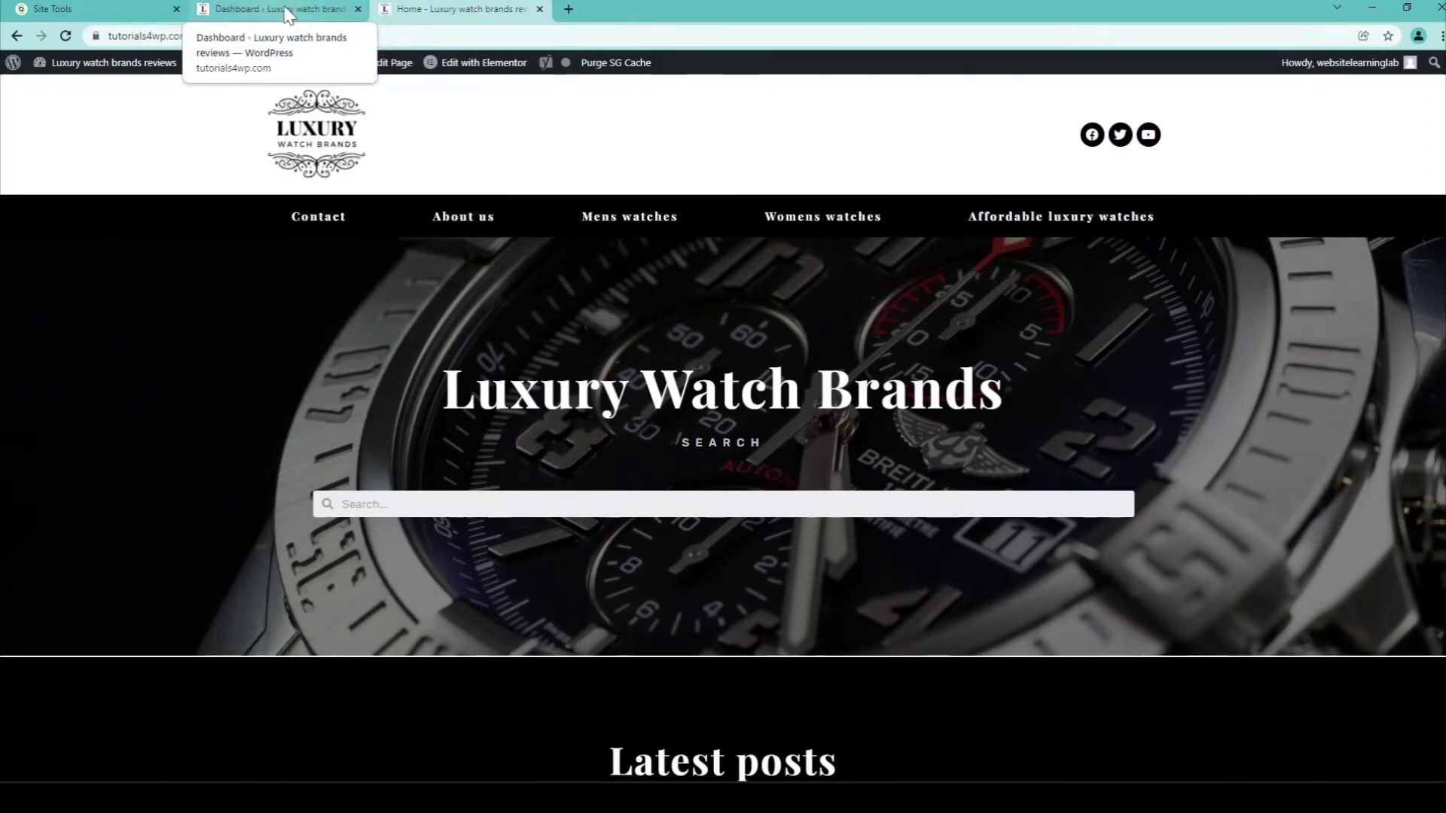
left_click(287, 14)
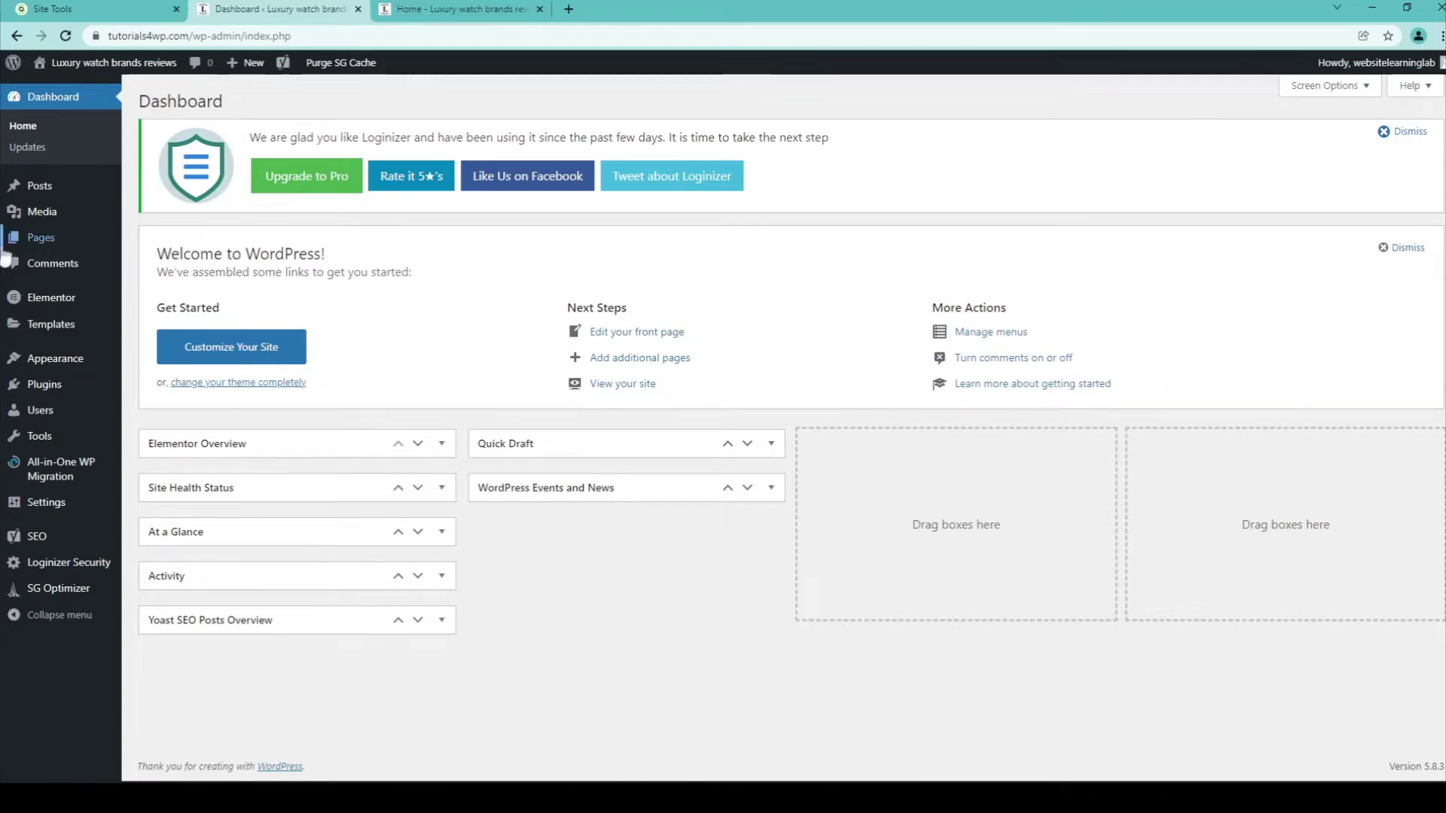
- Start a new page from Pages > Add New in the admin sidebar
mouse_move(34, 248)
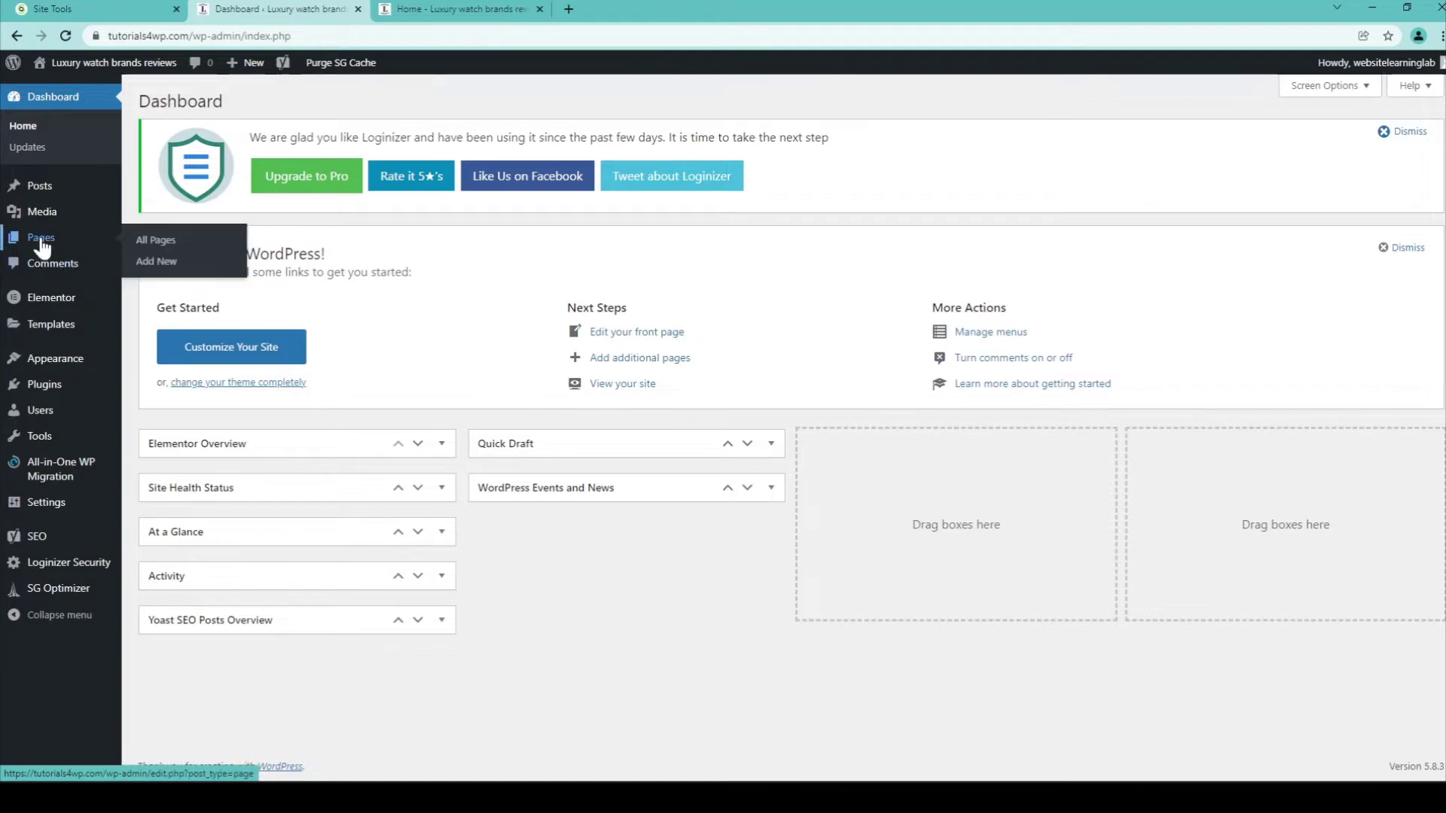
left_click(149, 265)
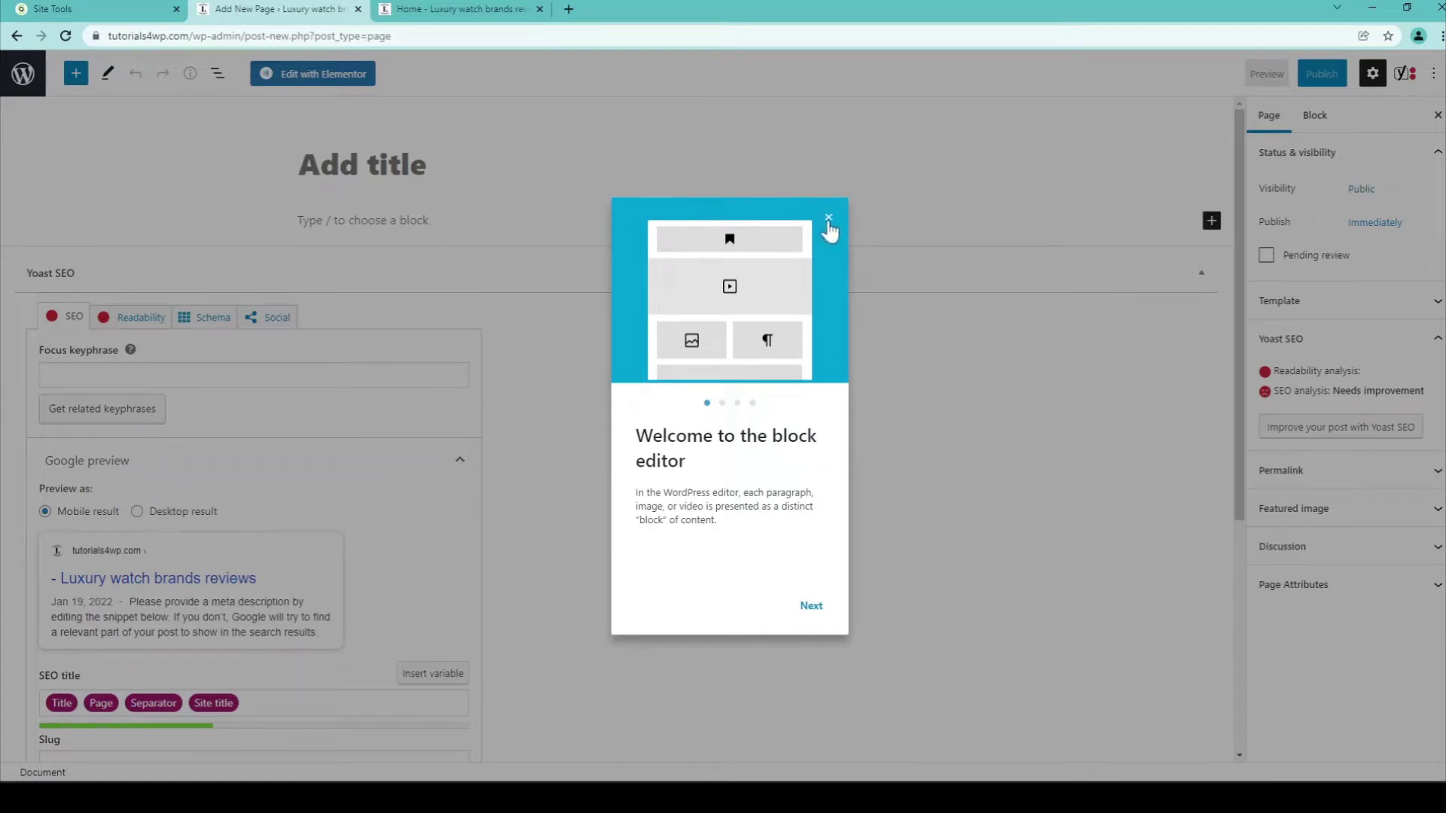
- Dismiss the welcome guide, title the page 'Landing Page Test' and open it in Elementor
left_click(828, 220)
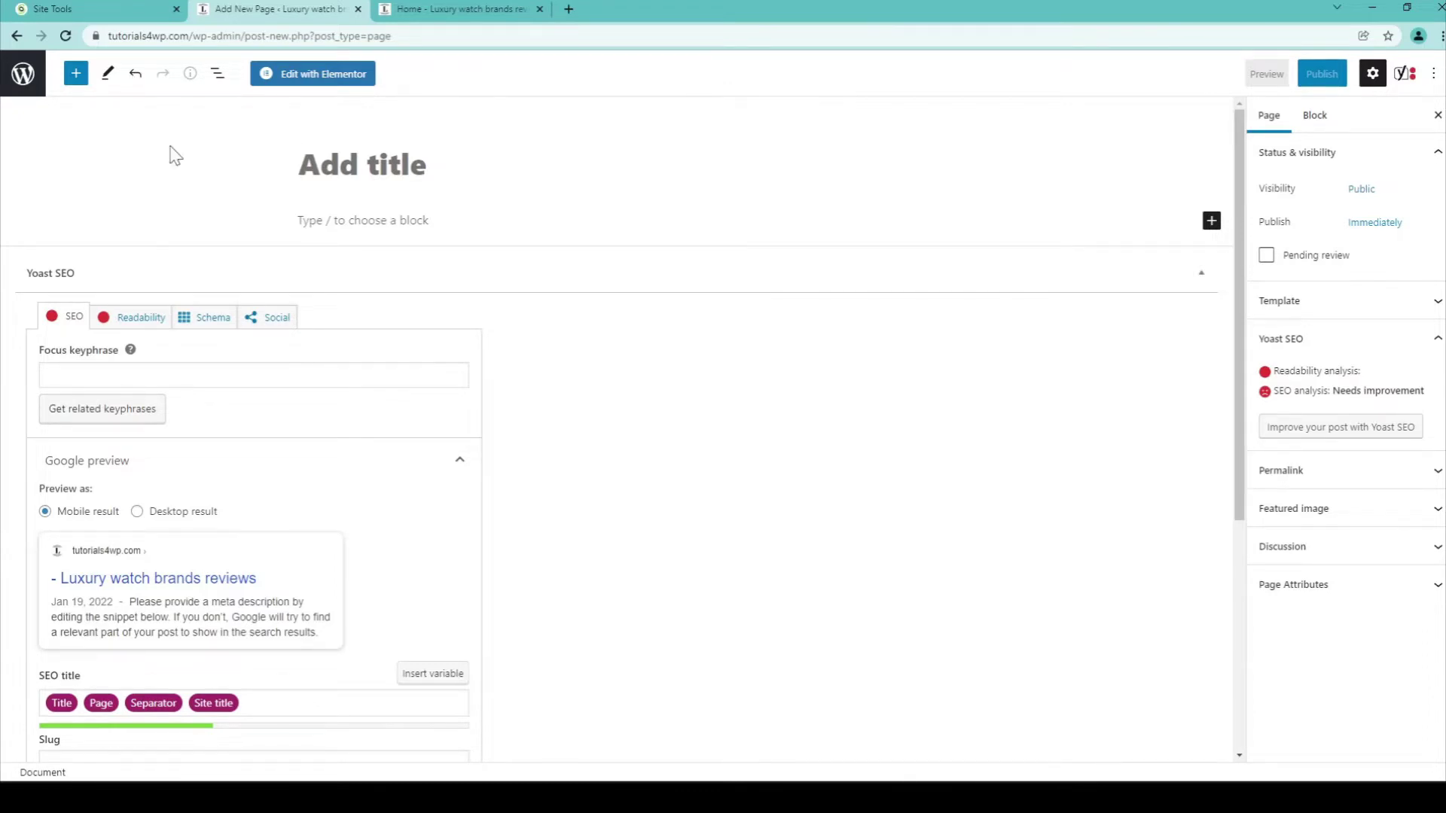
type("Landing Page Te")
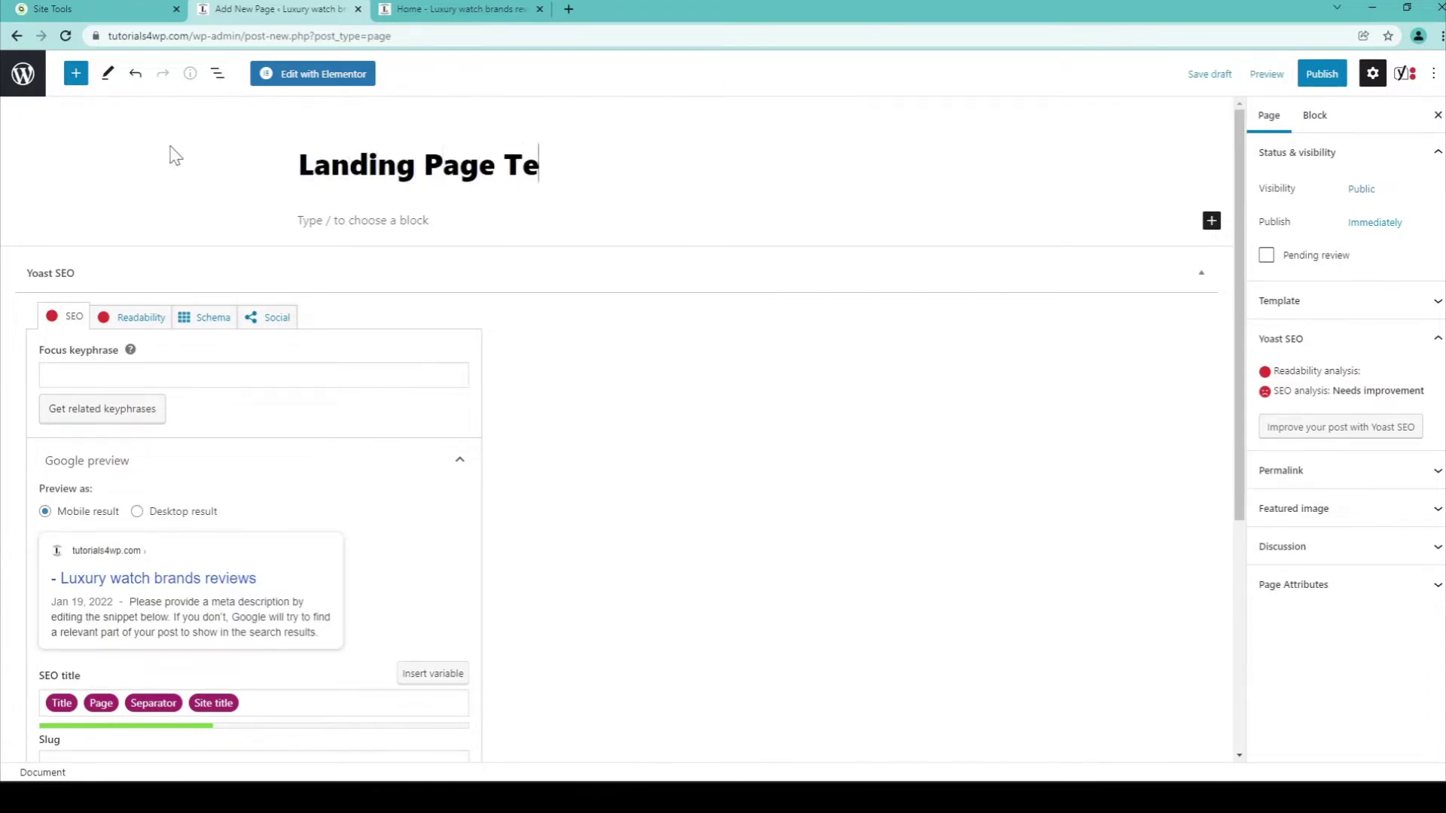
type("st")
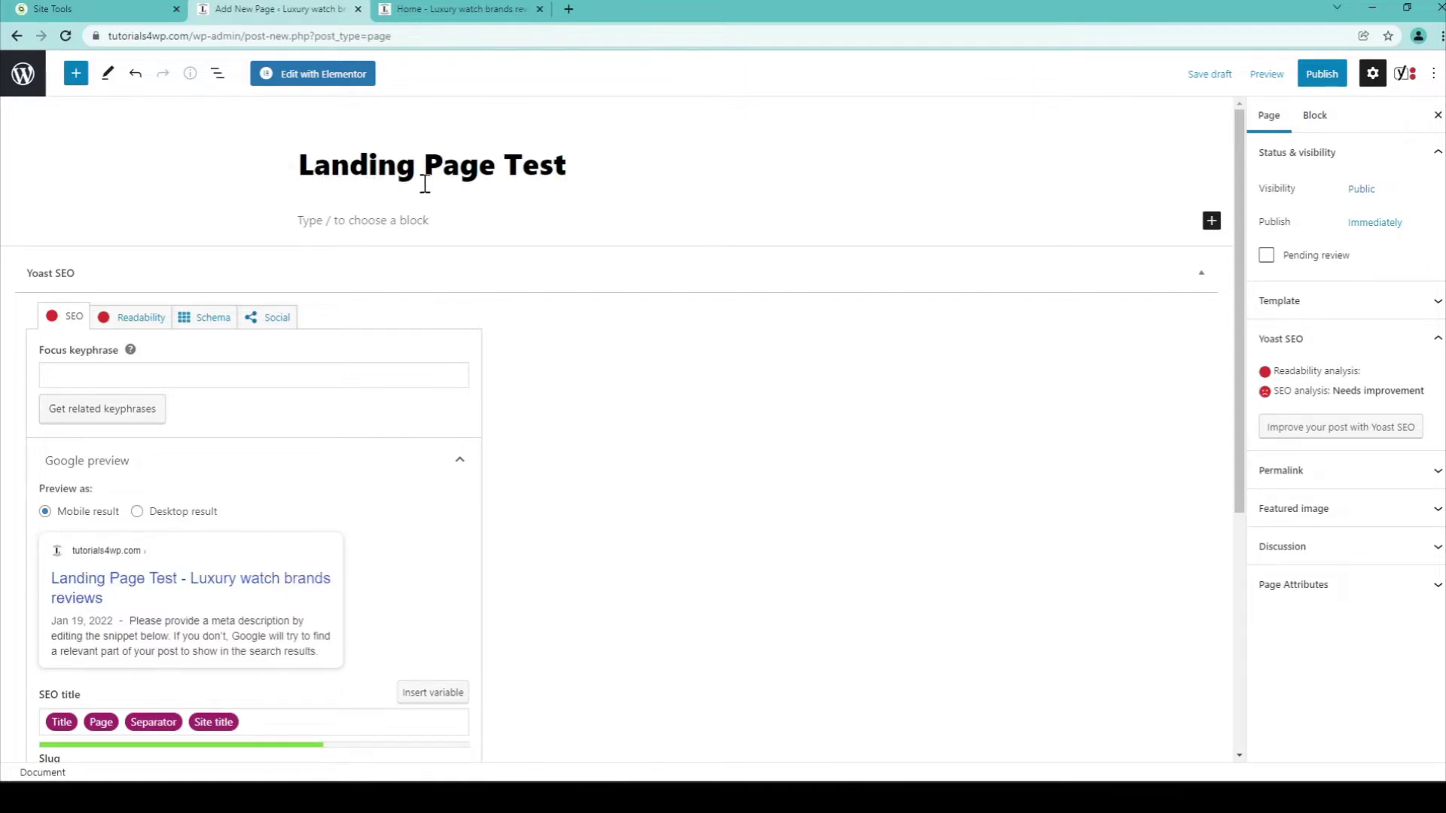
left_click(314, 75)
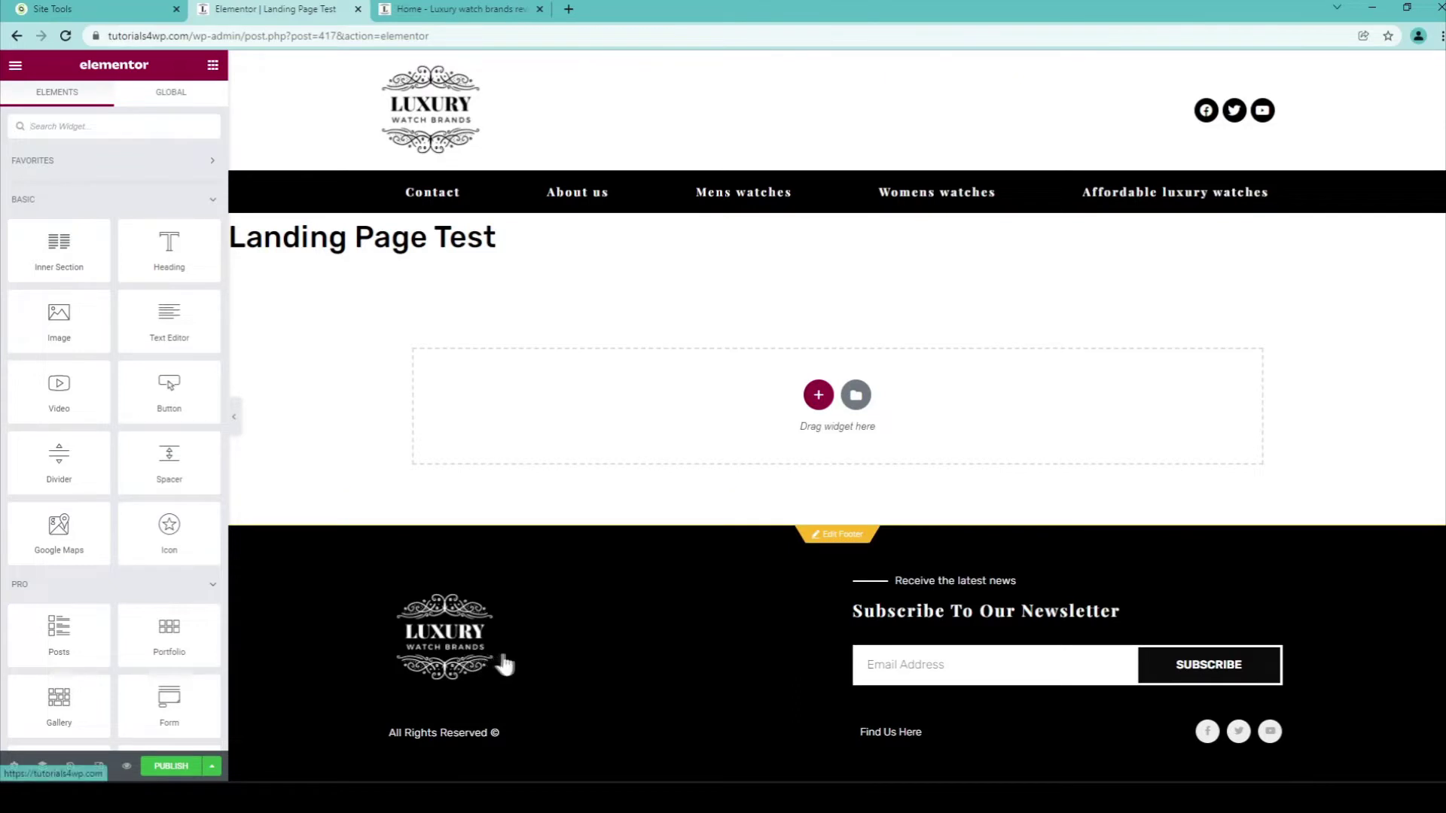
left_click_drag(508, 244, 227, 245)
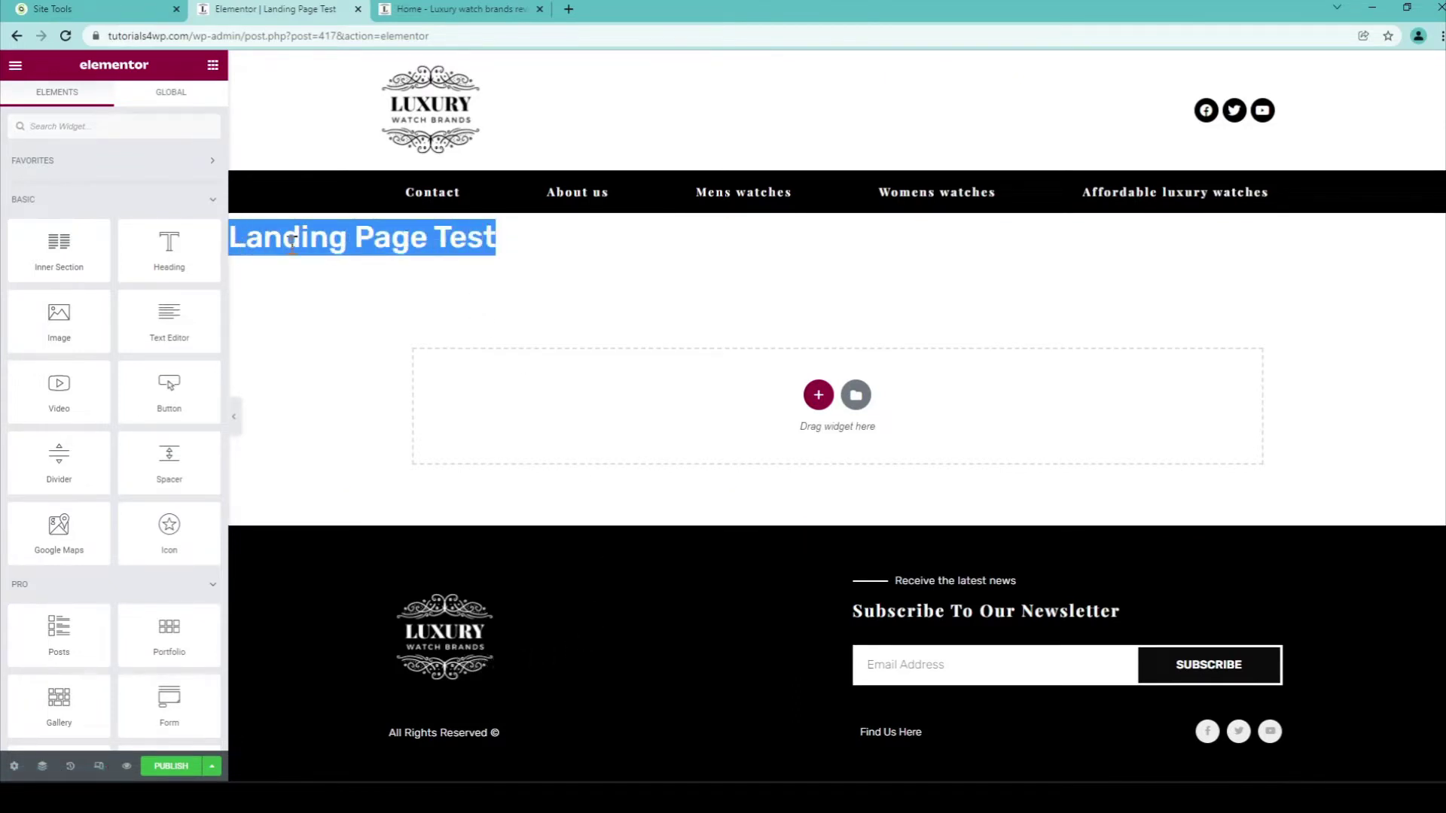
left_click(547, 256)
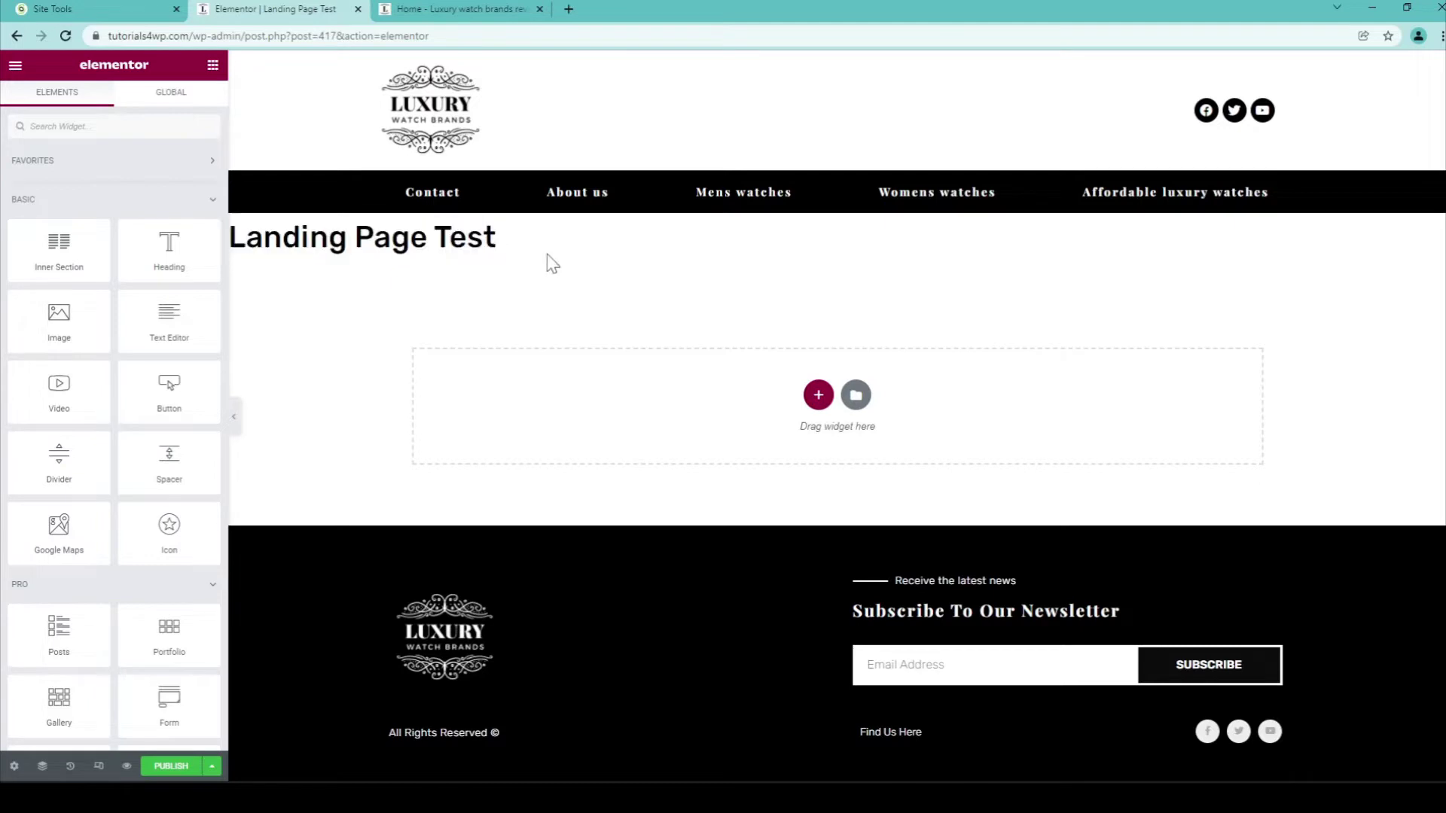
left_click_drag(543, 252, 243, 233)
left_click(363, 254)
- Set the page's Page Layout setting to Elementor Canvas
left_click(14, 767)
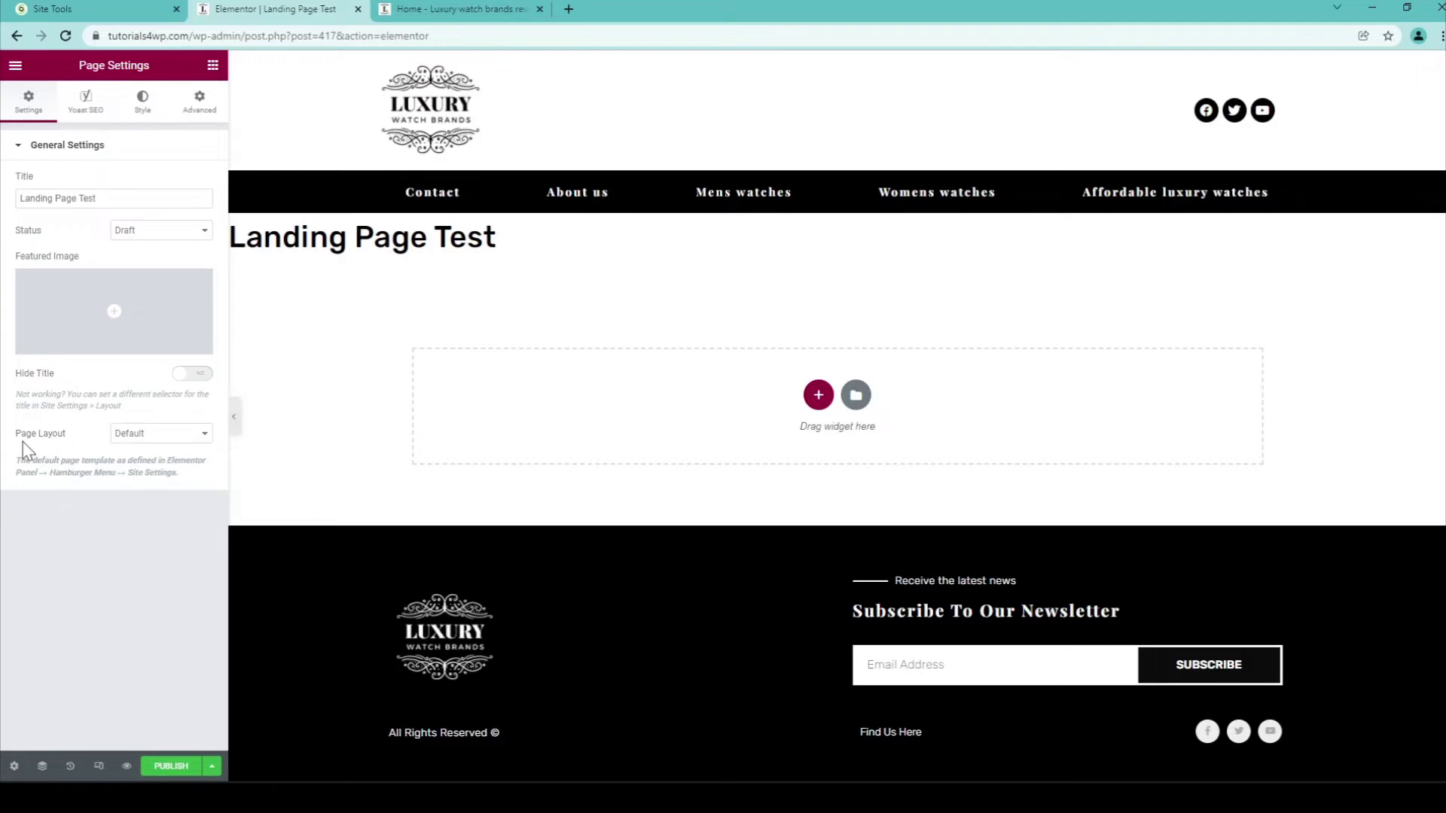
left_click_drag(13, 444, 67, 451)
left_click(87, 450)
left_click(203, 437)
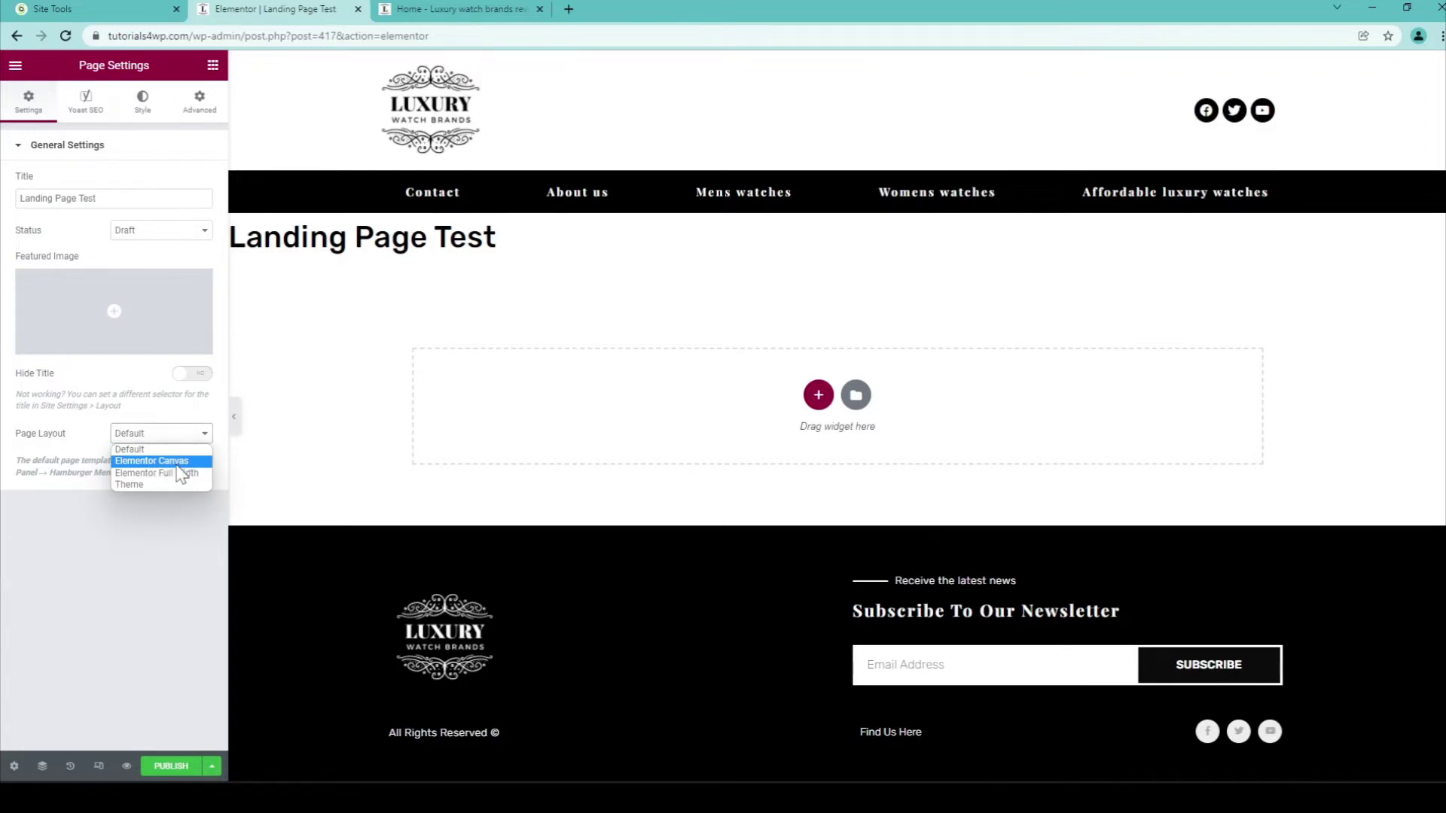
left_click(179, 465)
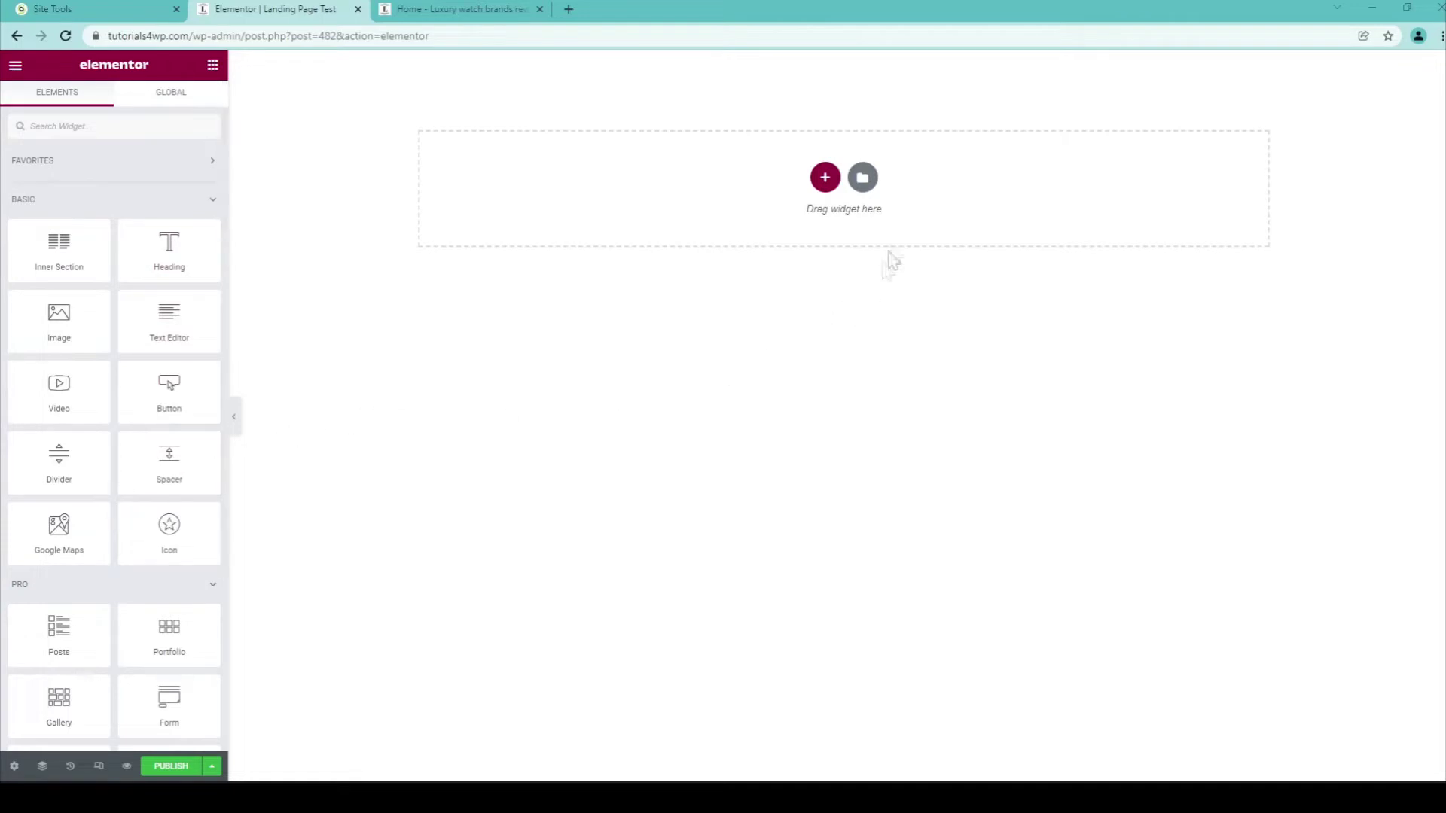
left_click(825, 178)
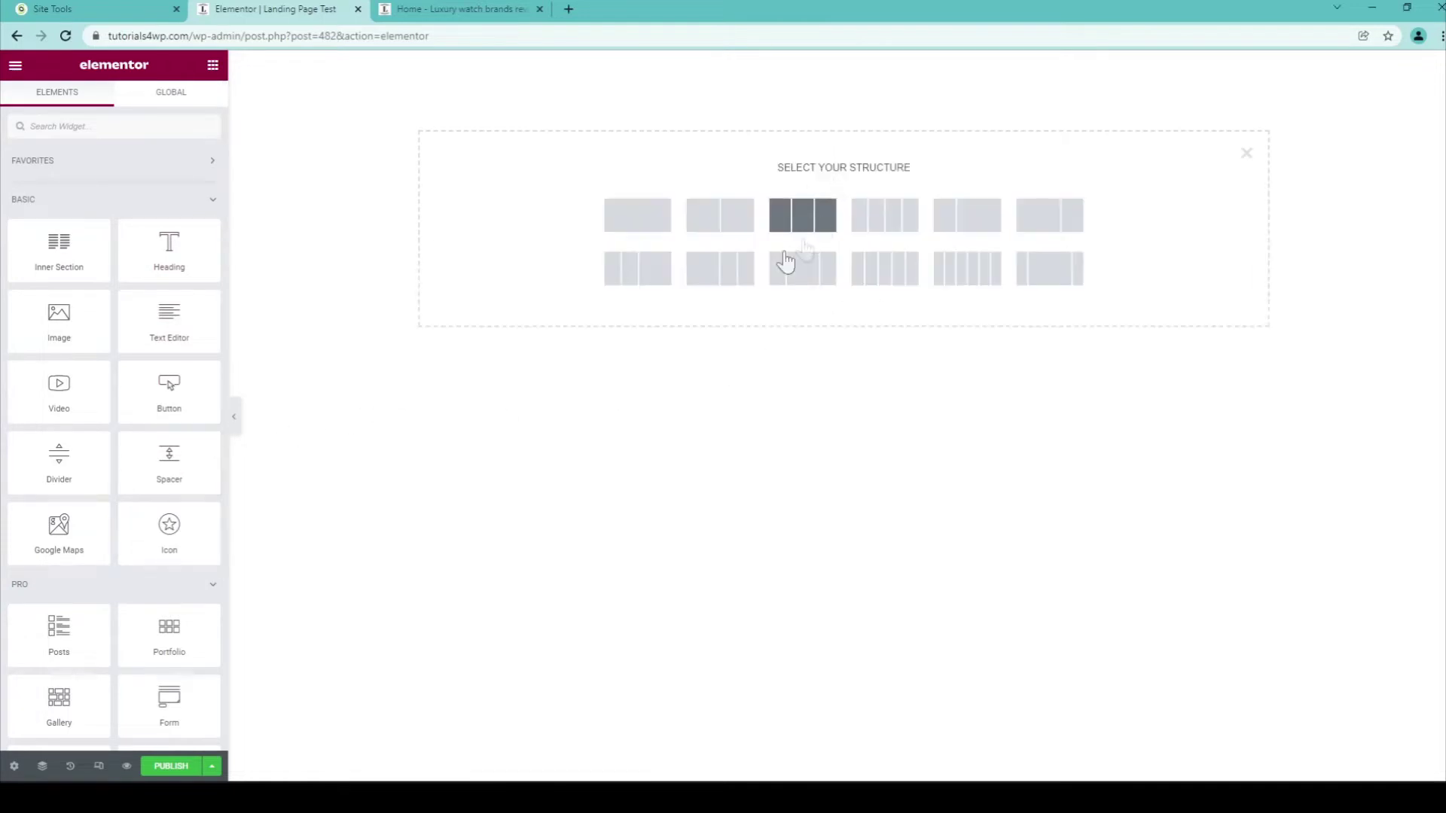
left_click(638, 278)
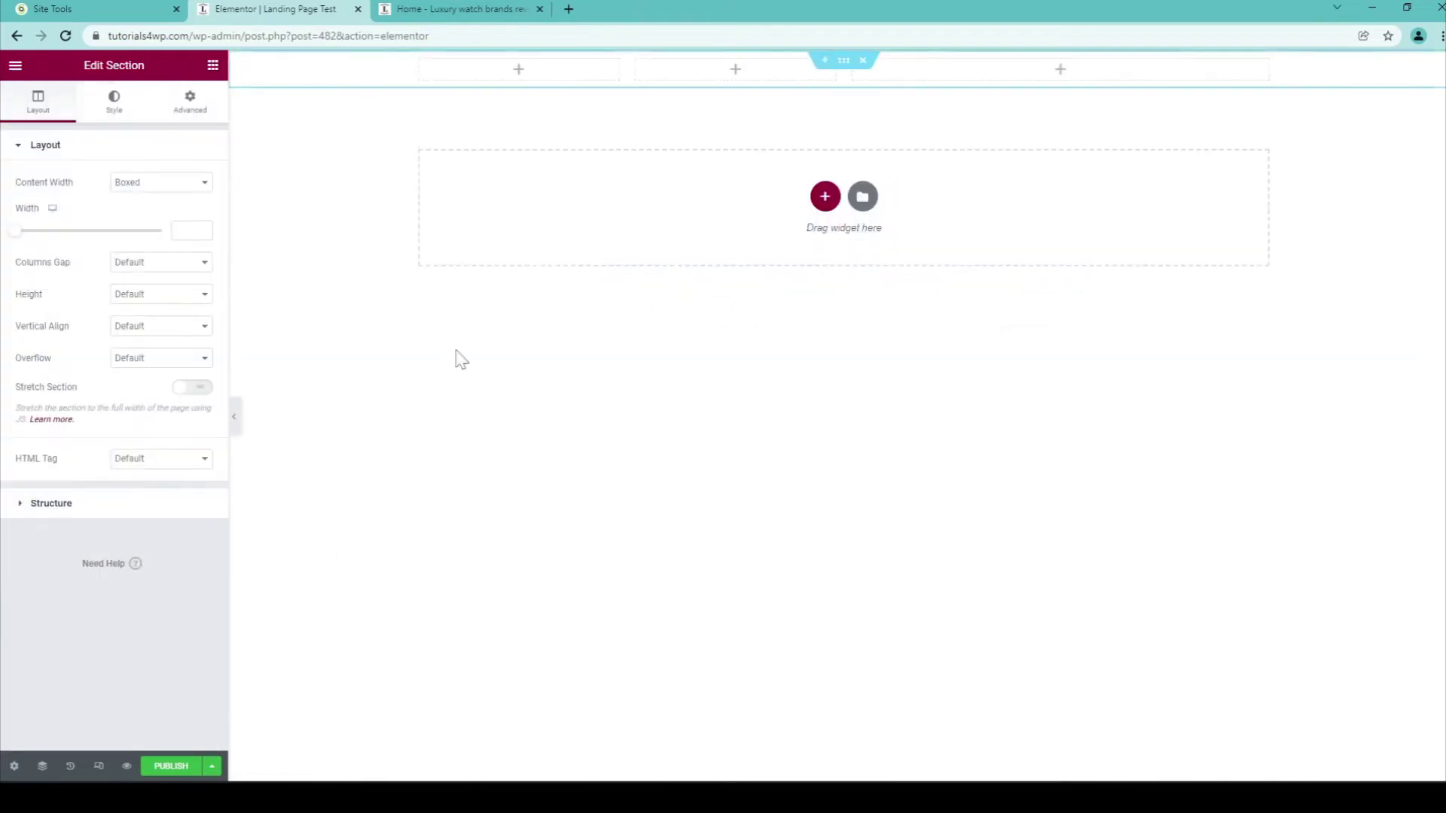
left_click(212, 65)
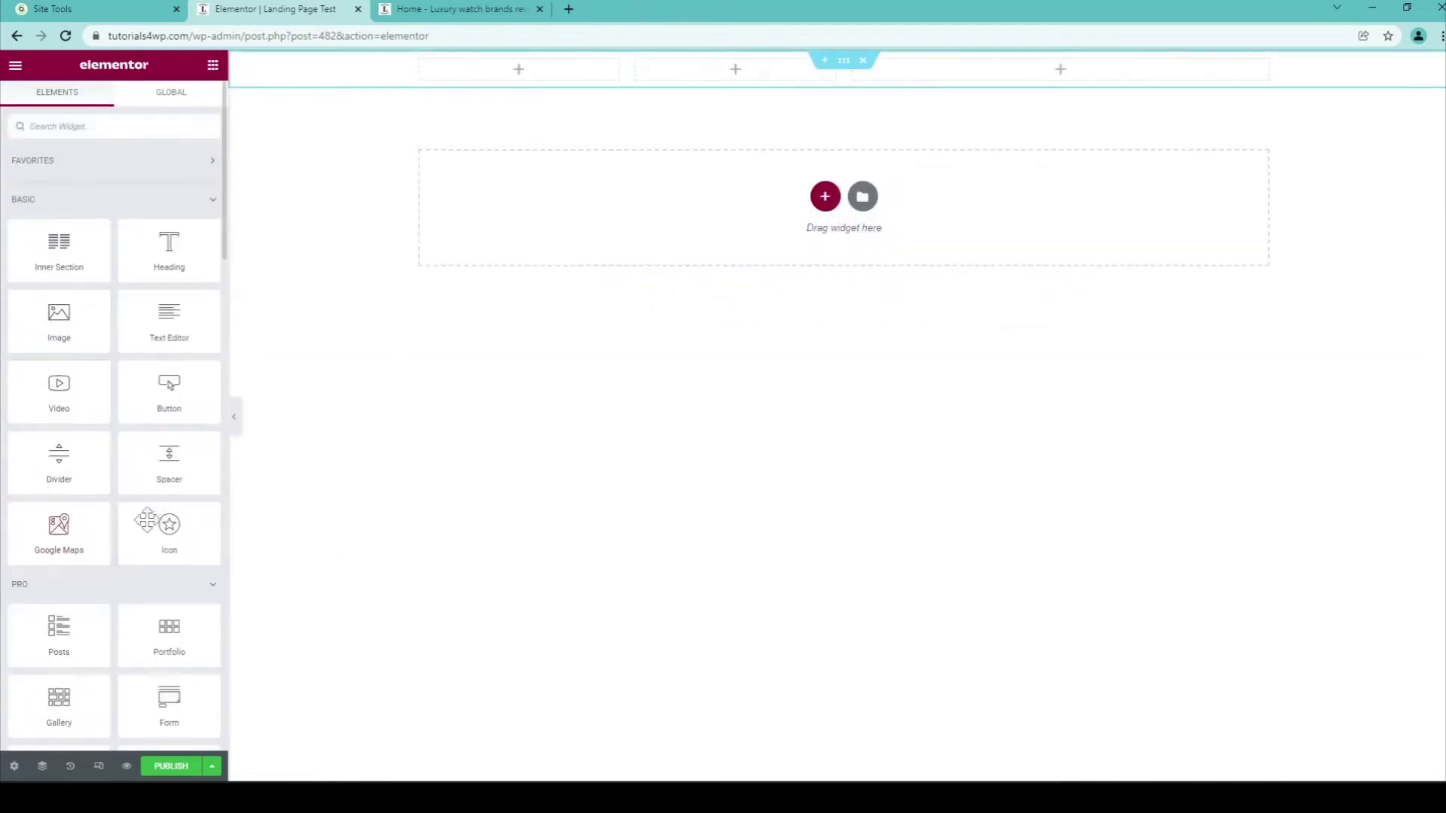
scroll(98, 504, "down", 2)
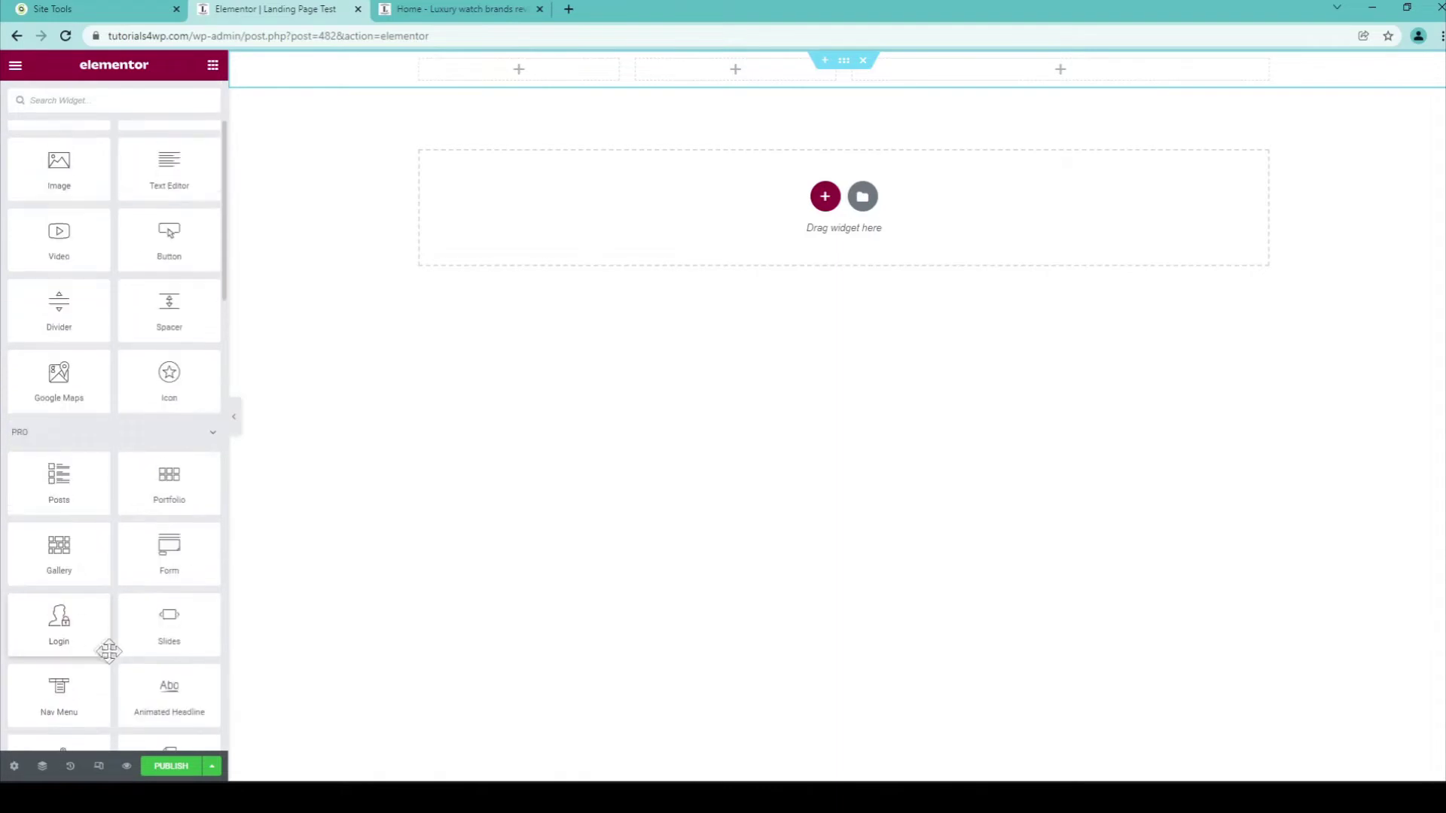
scroll(105, 651, "up", 2)
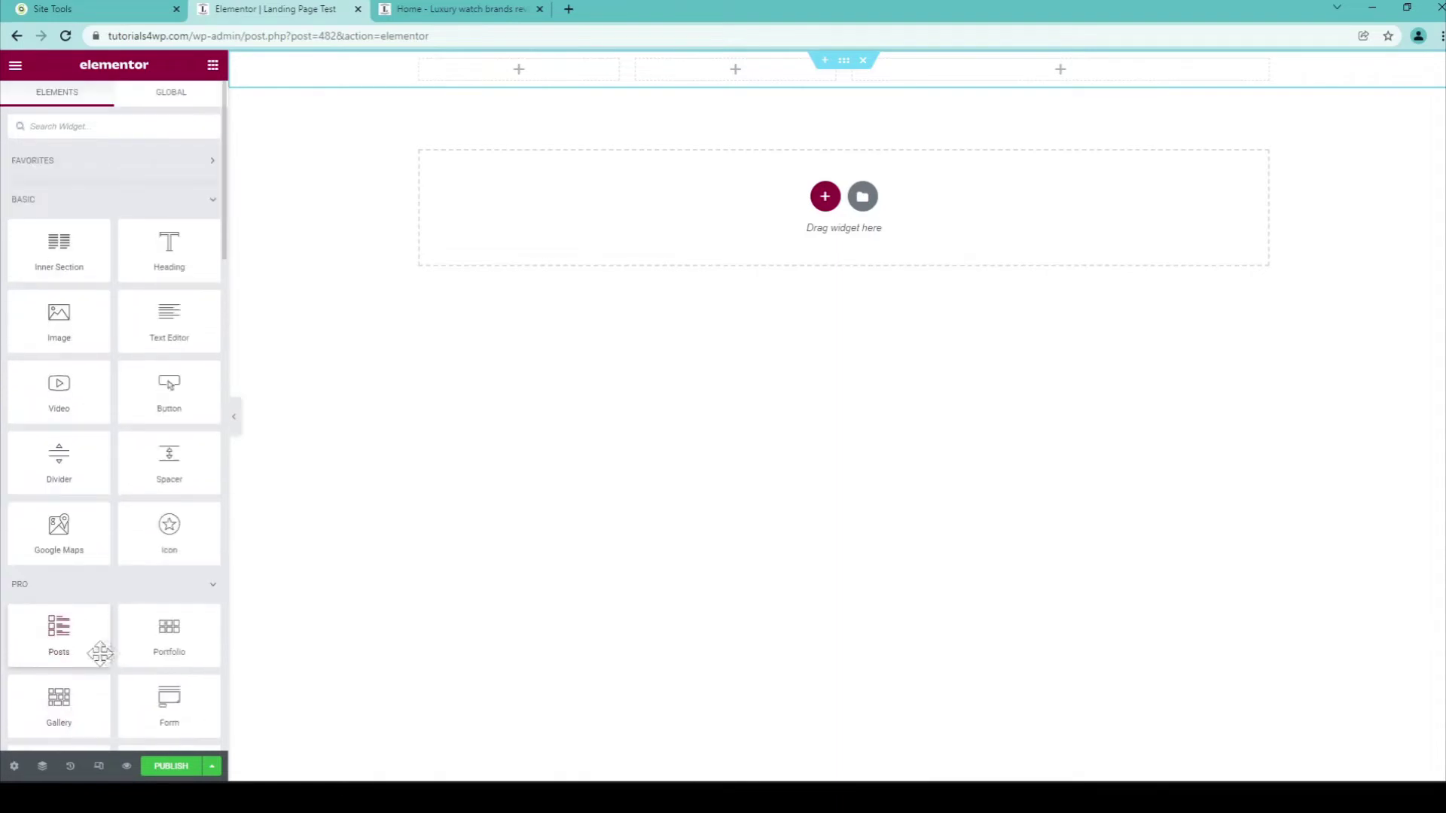
left_click(864, 61)
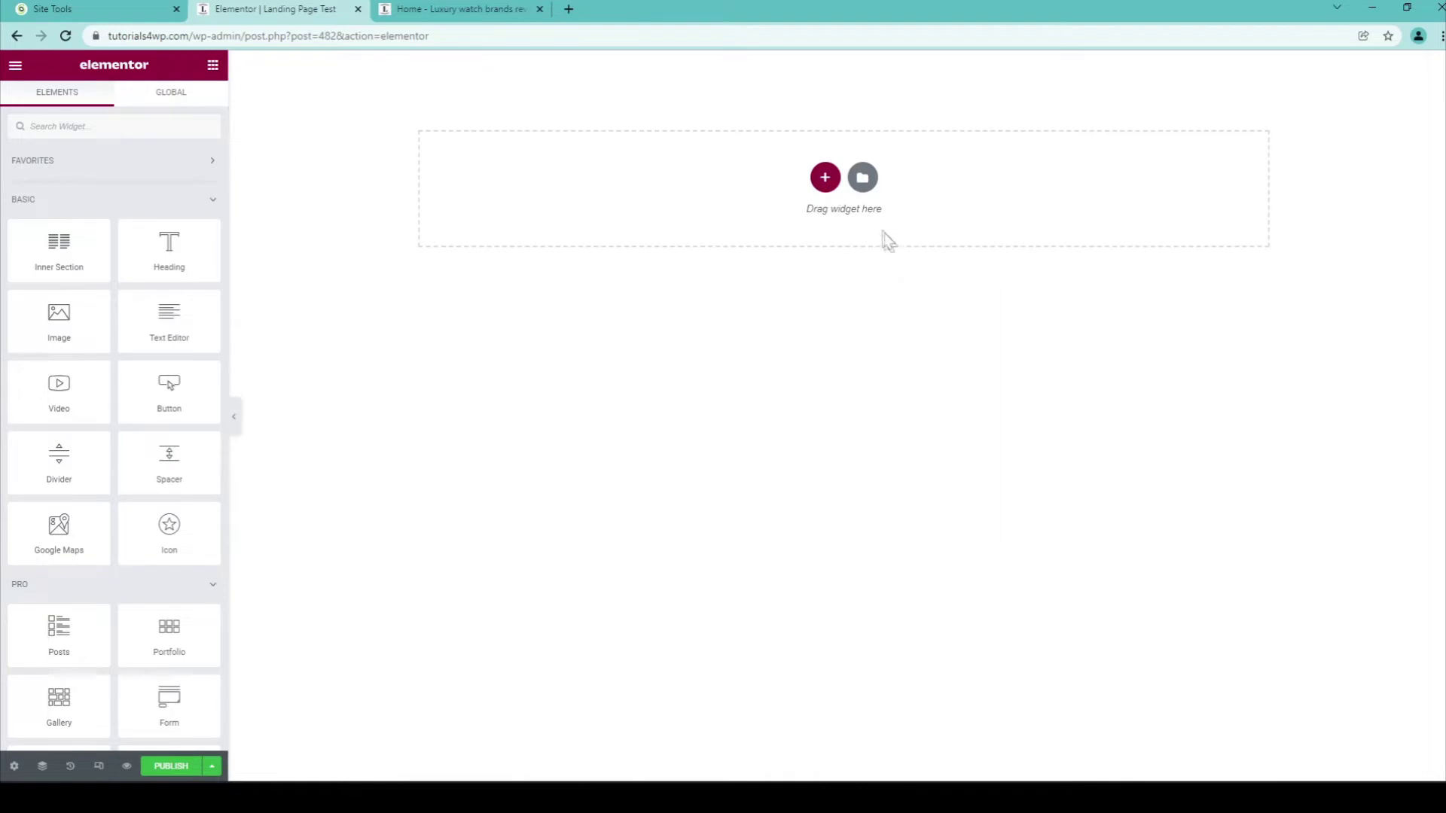
left_click(863, 178)
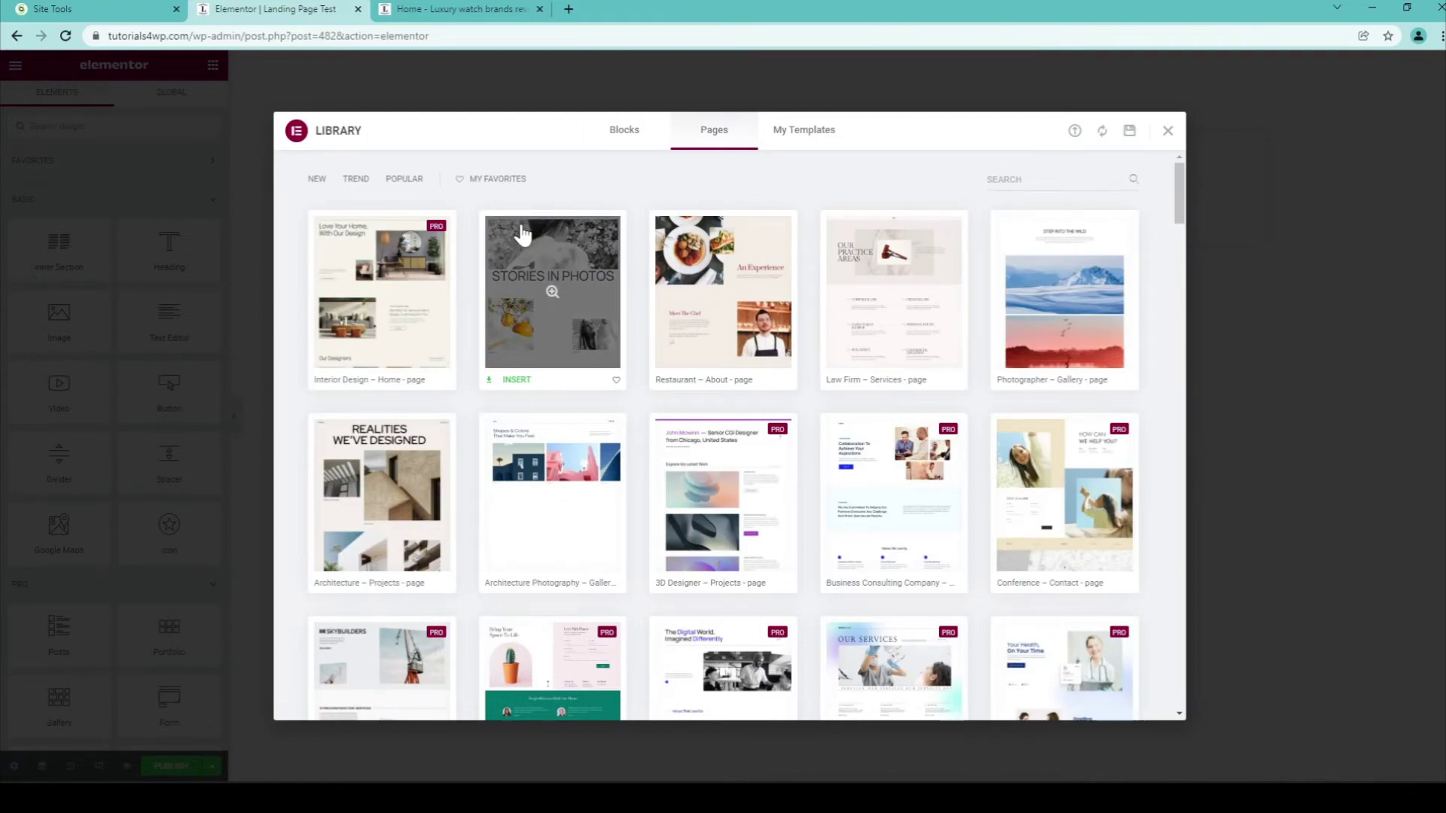
- Scroll the Library's Pages templates down to Gym – Contact and insert it
scroll(797, 283, "down", 3)
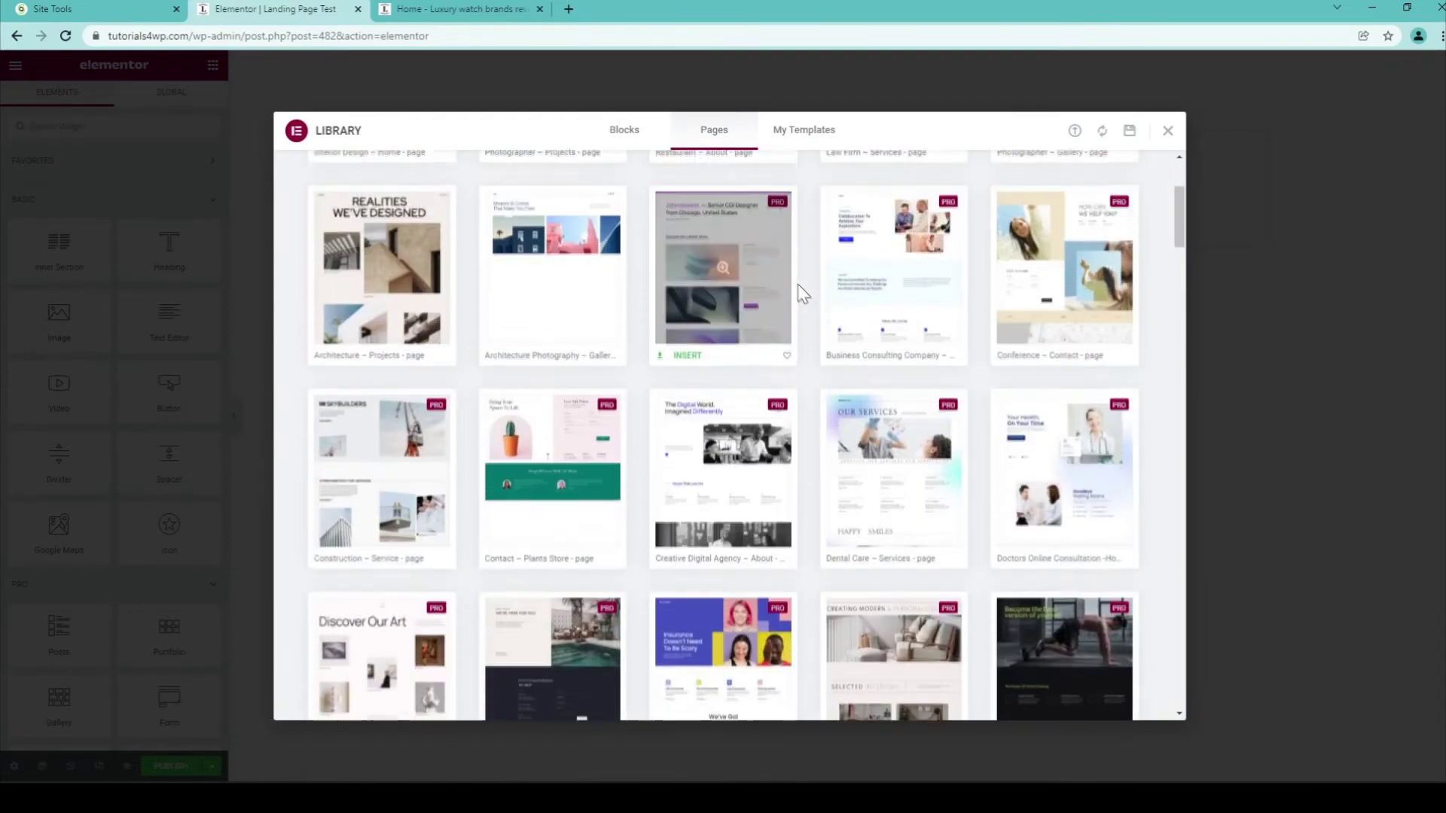
scroll(801, 292, "down", 5)
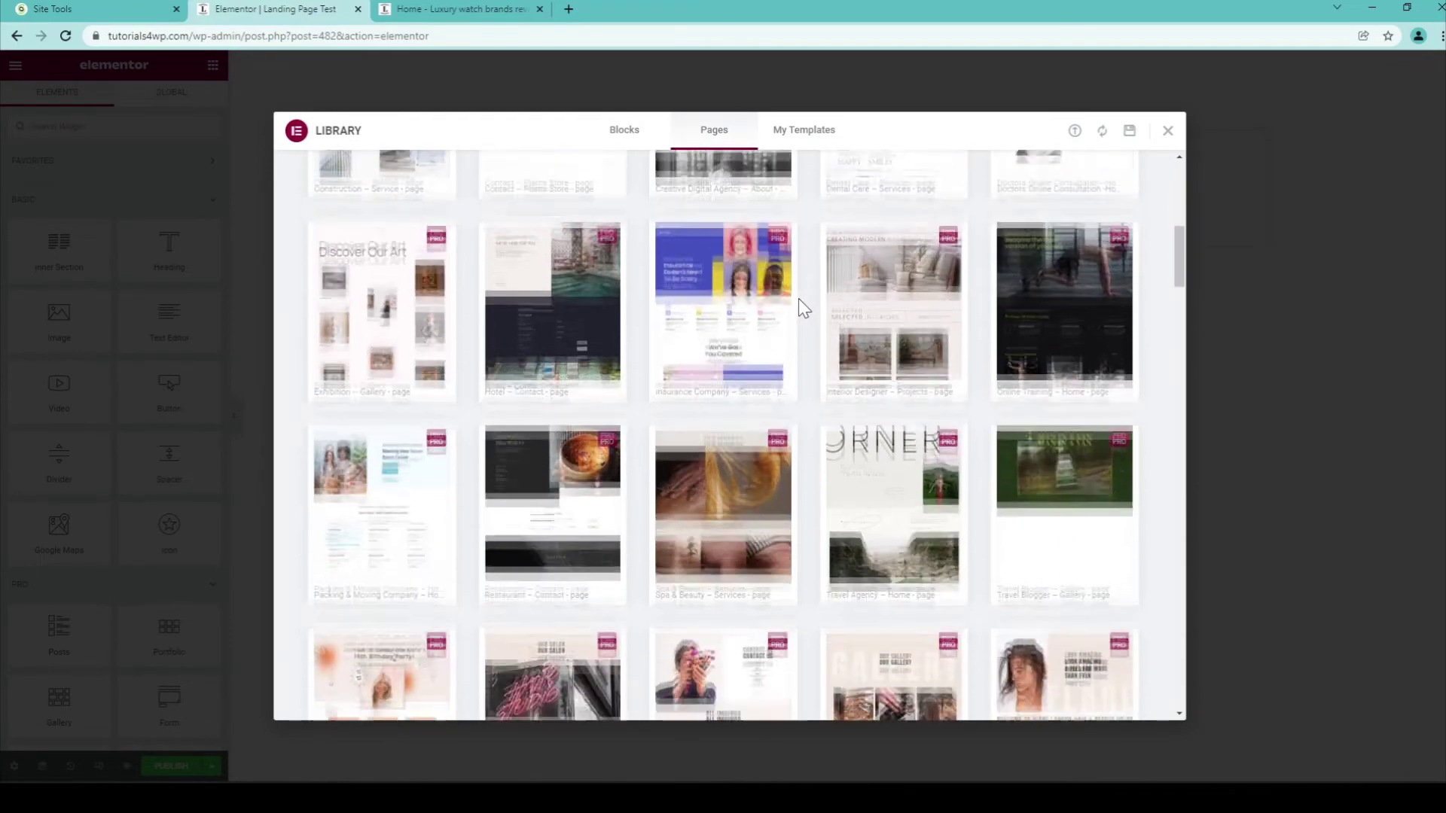
scroll(798, 299, "down", 7)
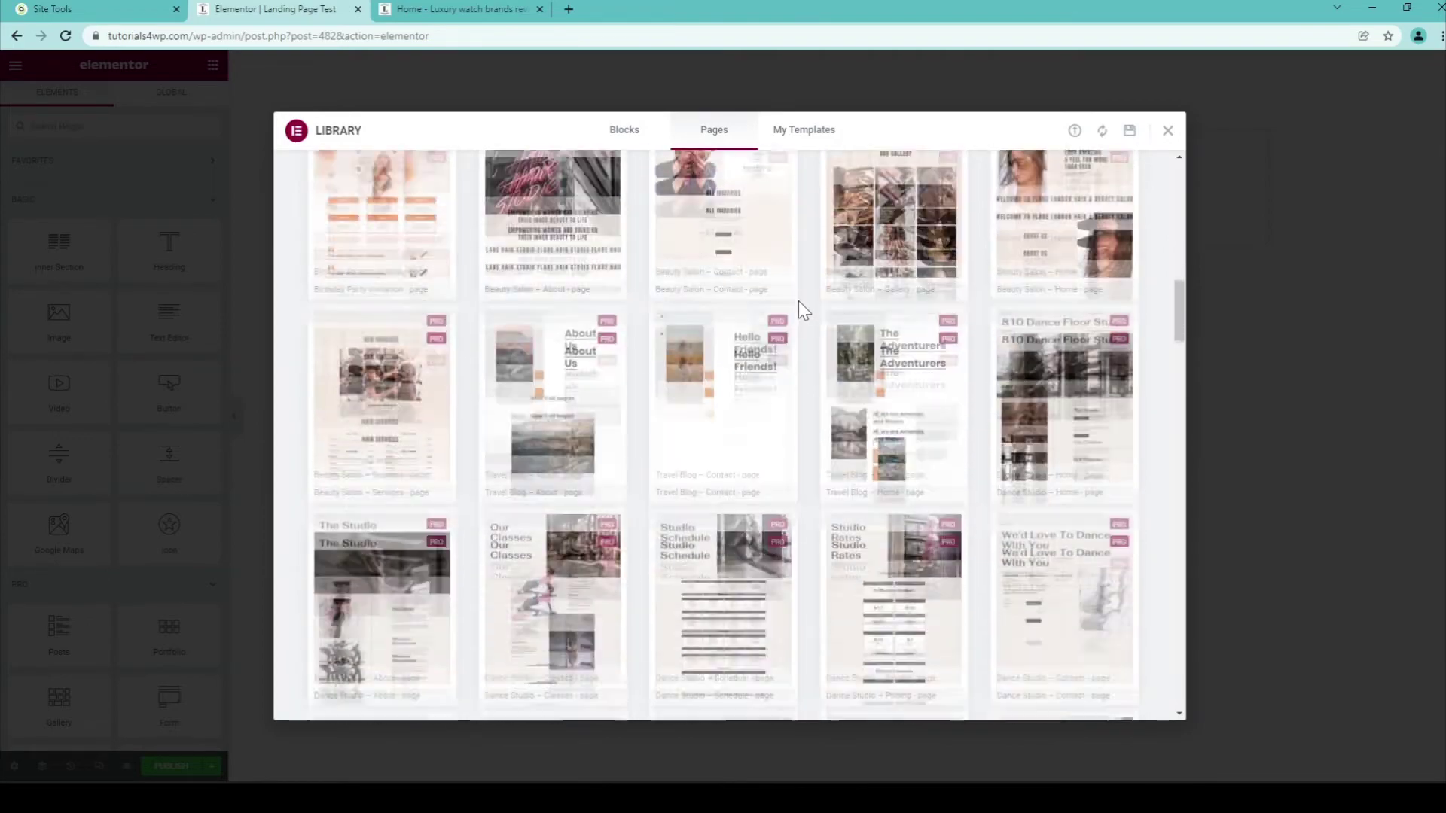
scroll(800, 307, "down", 7)
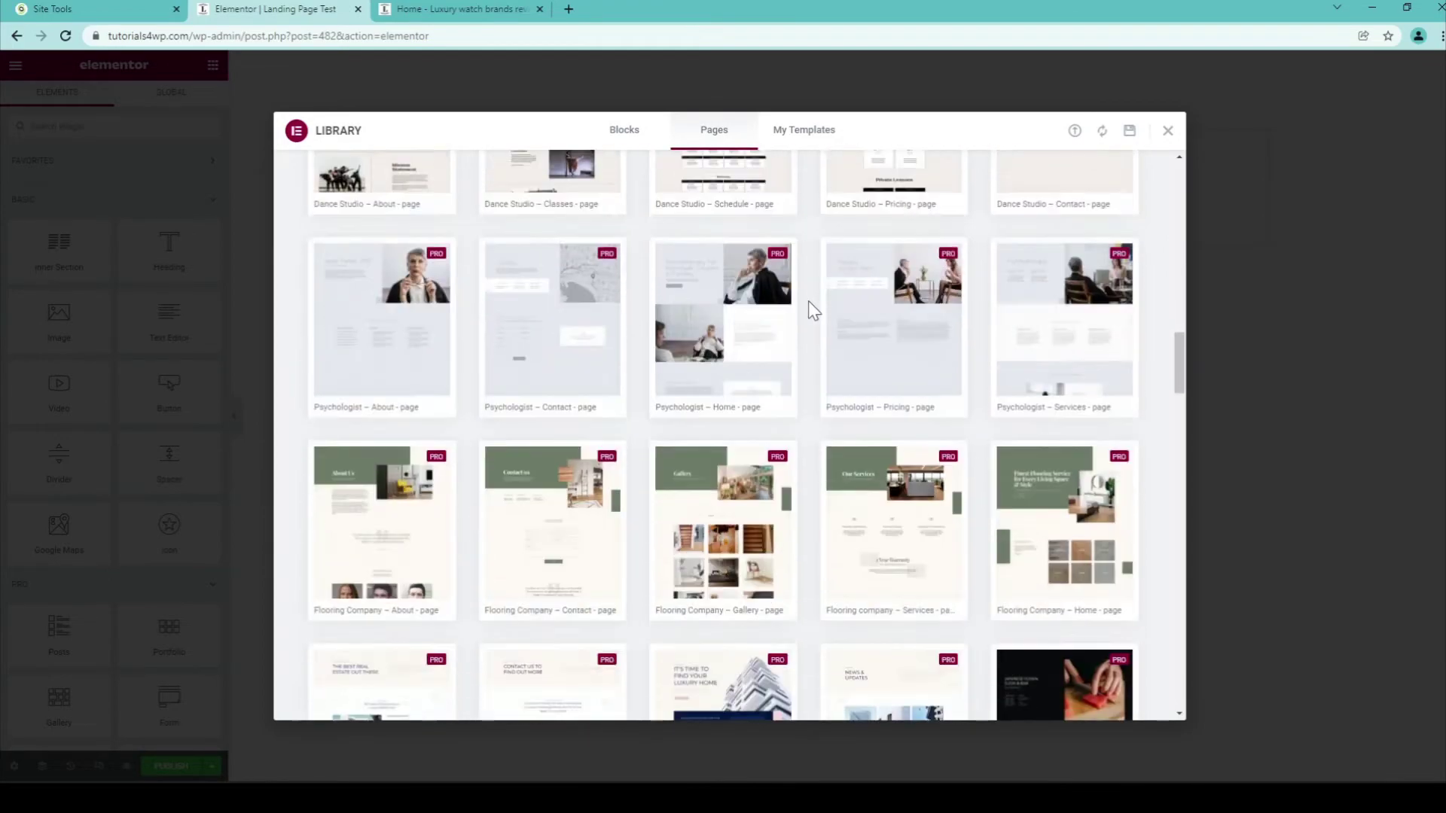
scroll(807, 301, "down", 9)
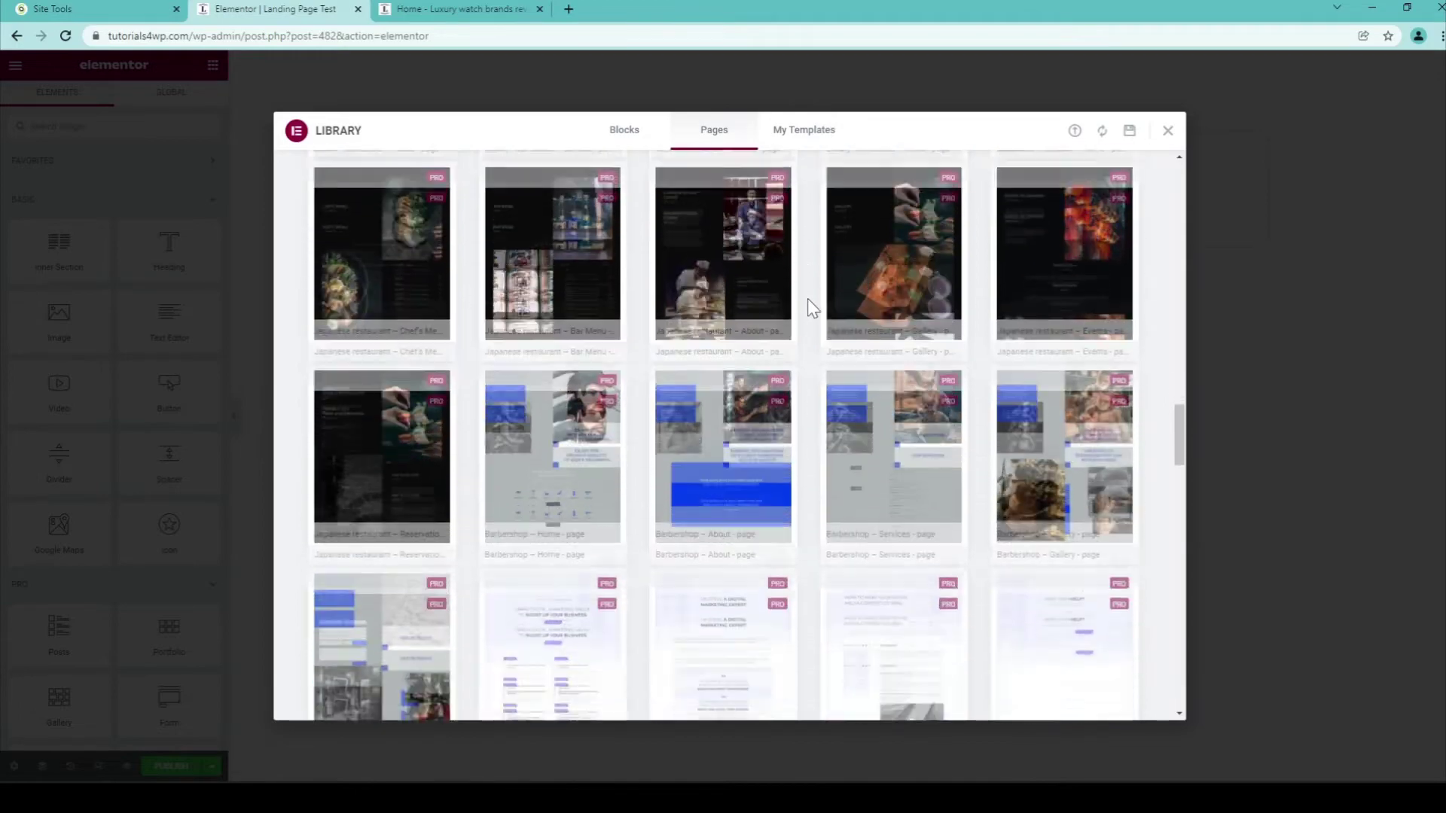
scroll(807, 299, "down", 5)
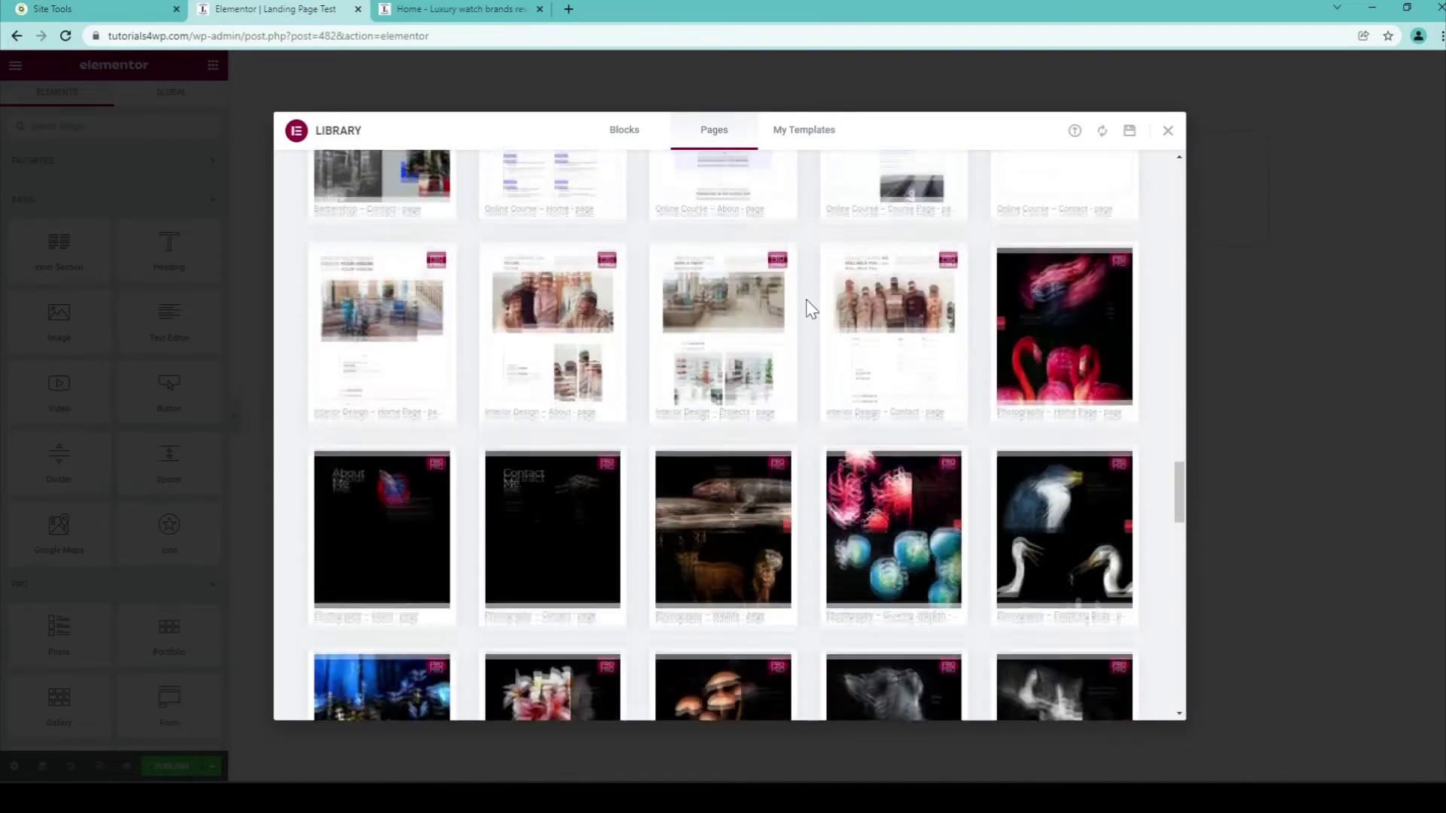
scroll(805, 299, "down", 5)
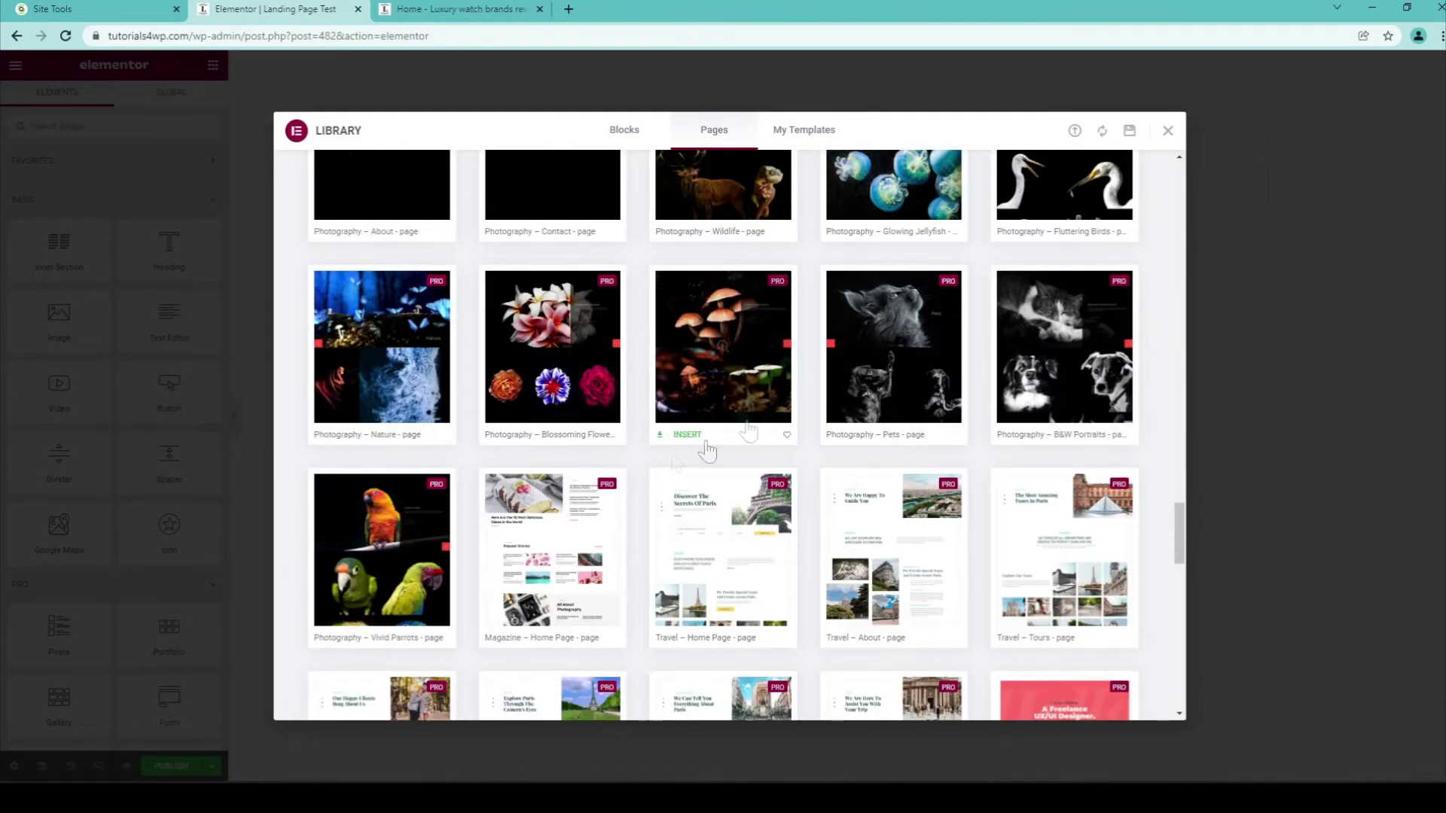
scroll(723, 422, "down", 3)
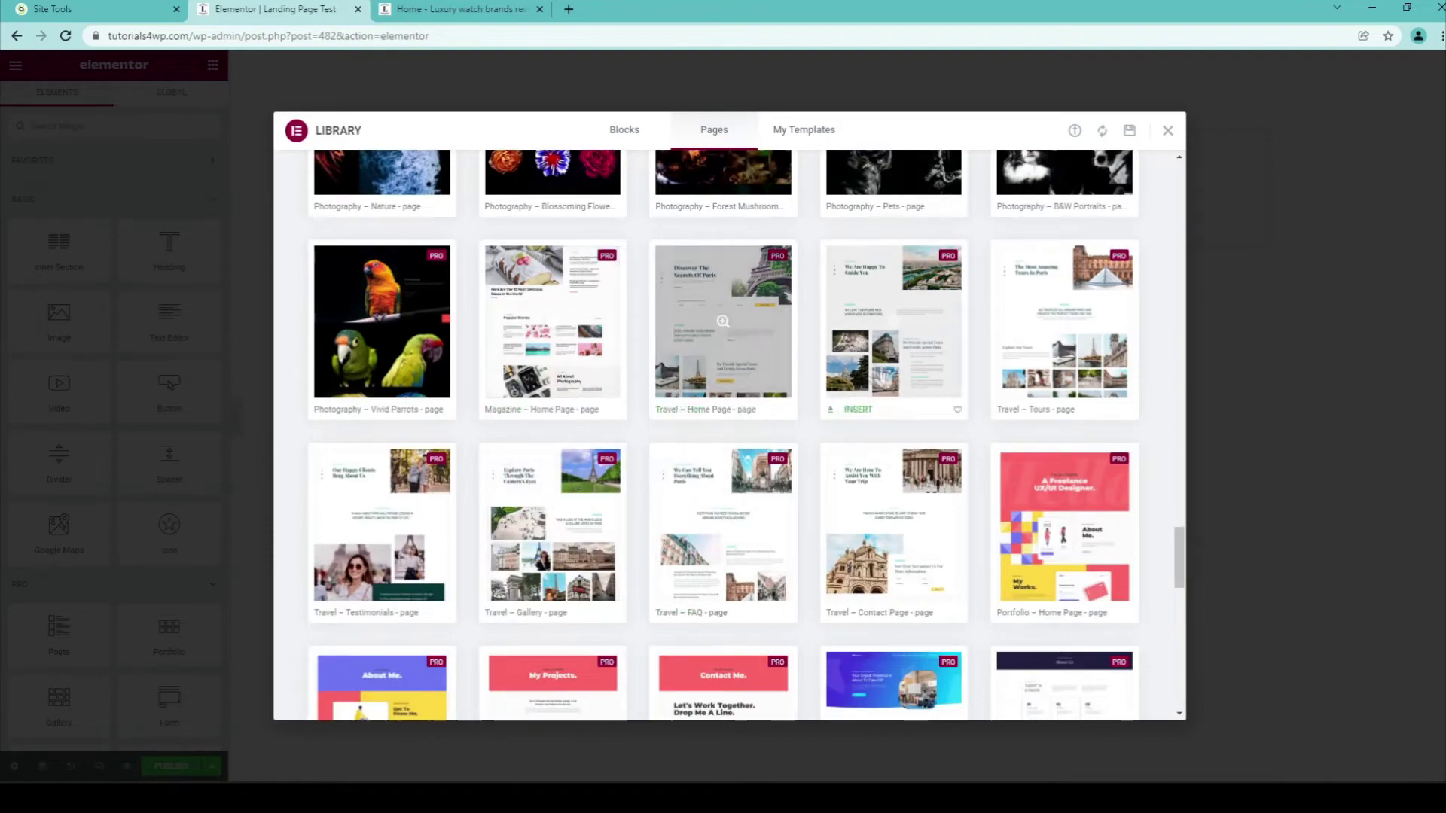
scroll(719, 441, "down", 5)
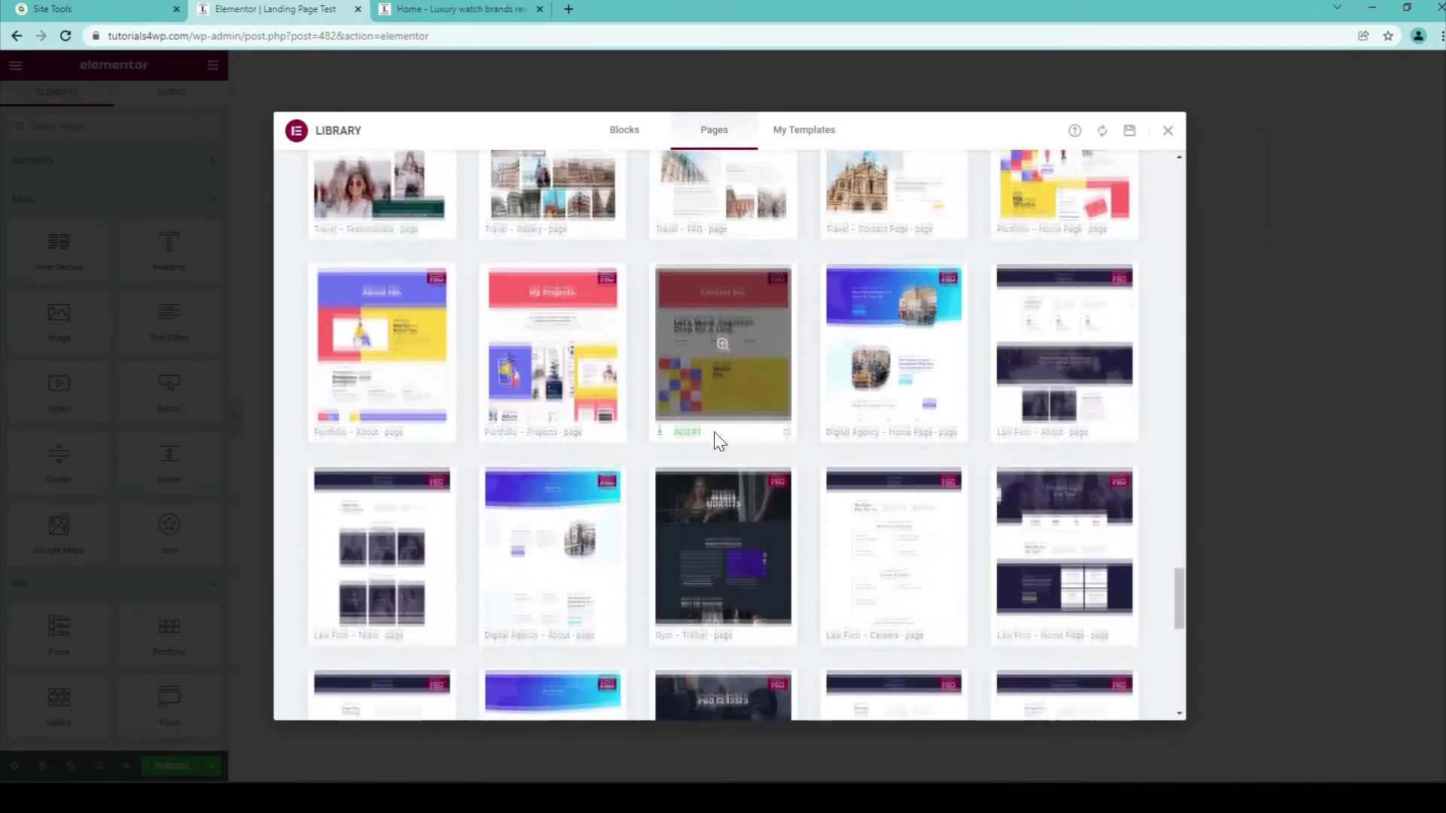
scroll(719, 441, "down", 1)
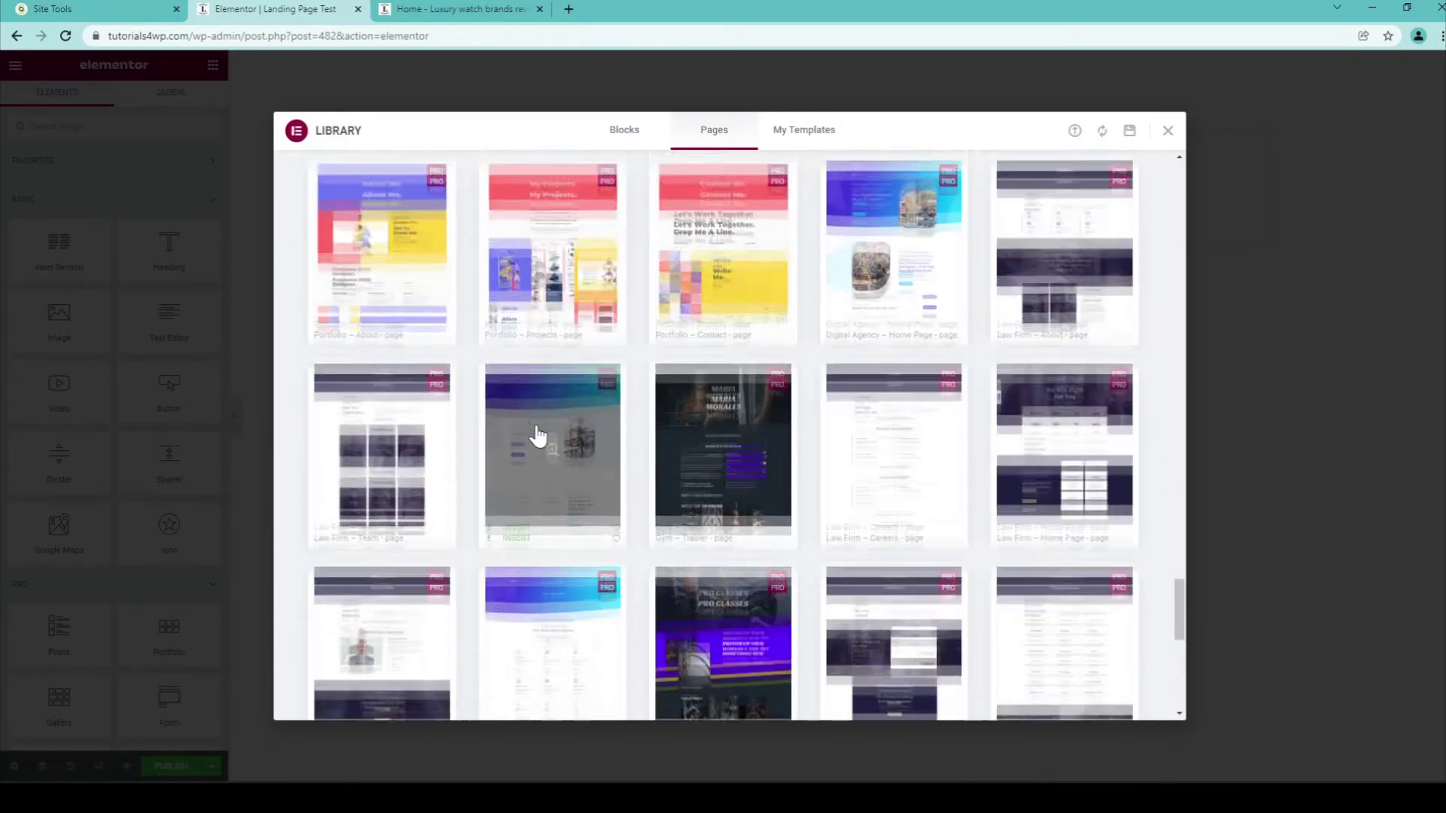
scroll(537, 436, "down", 5)
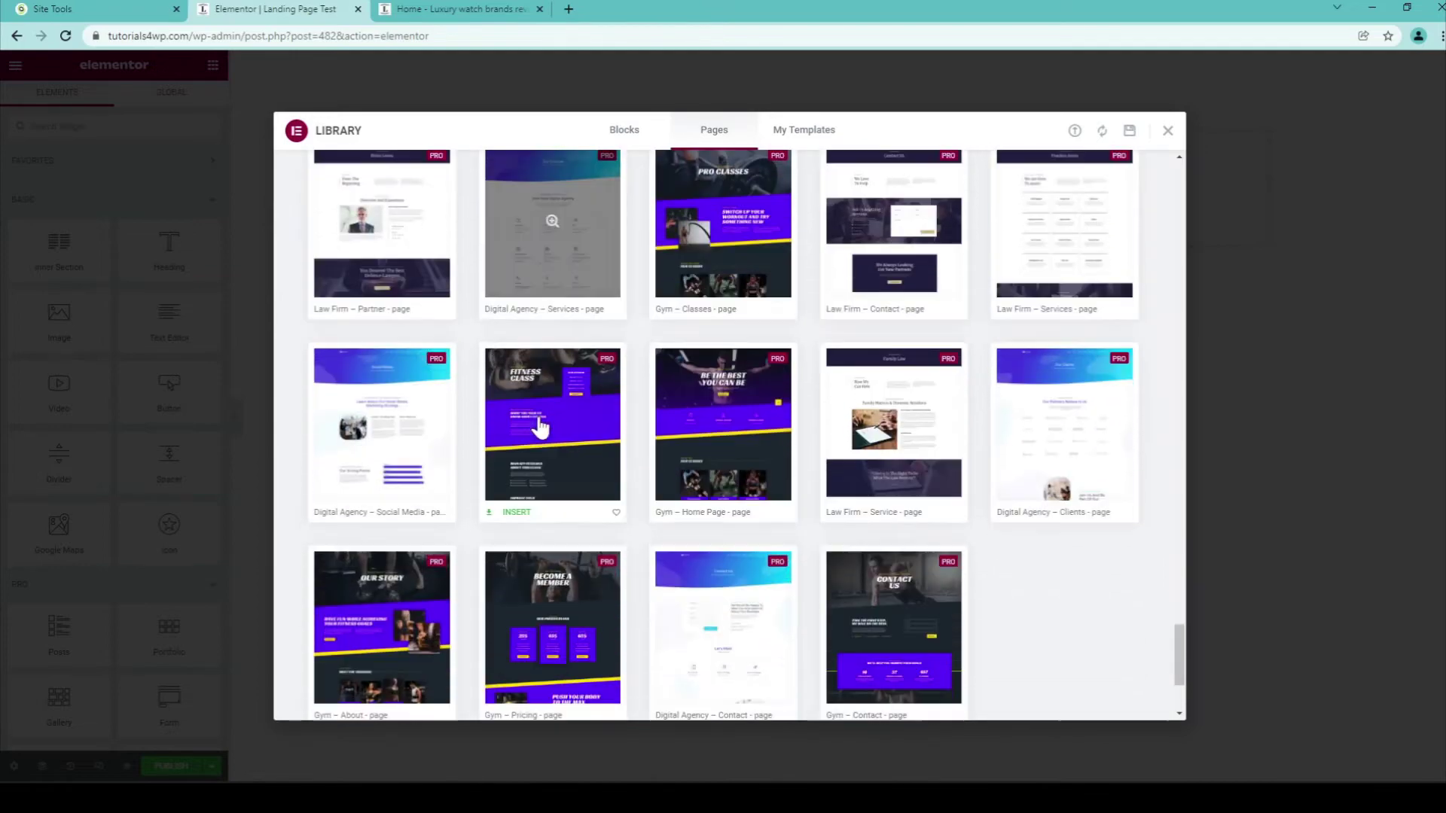
scroll(539, 427, "down", 1)
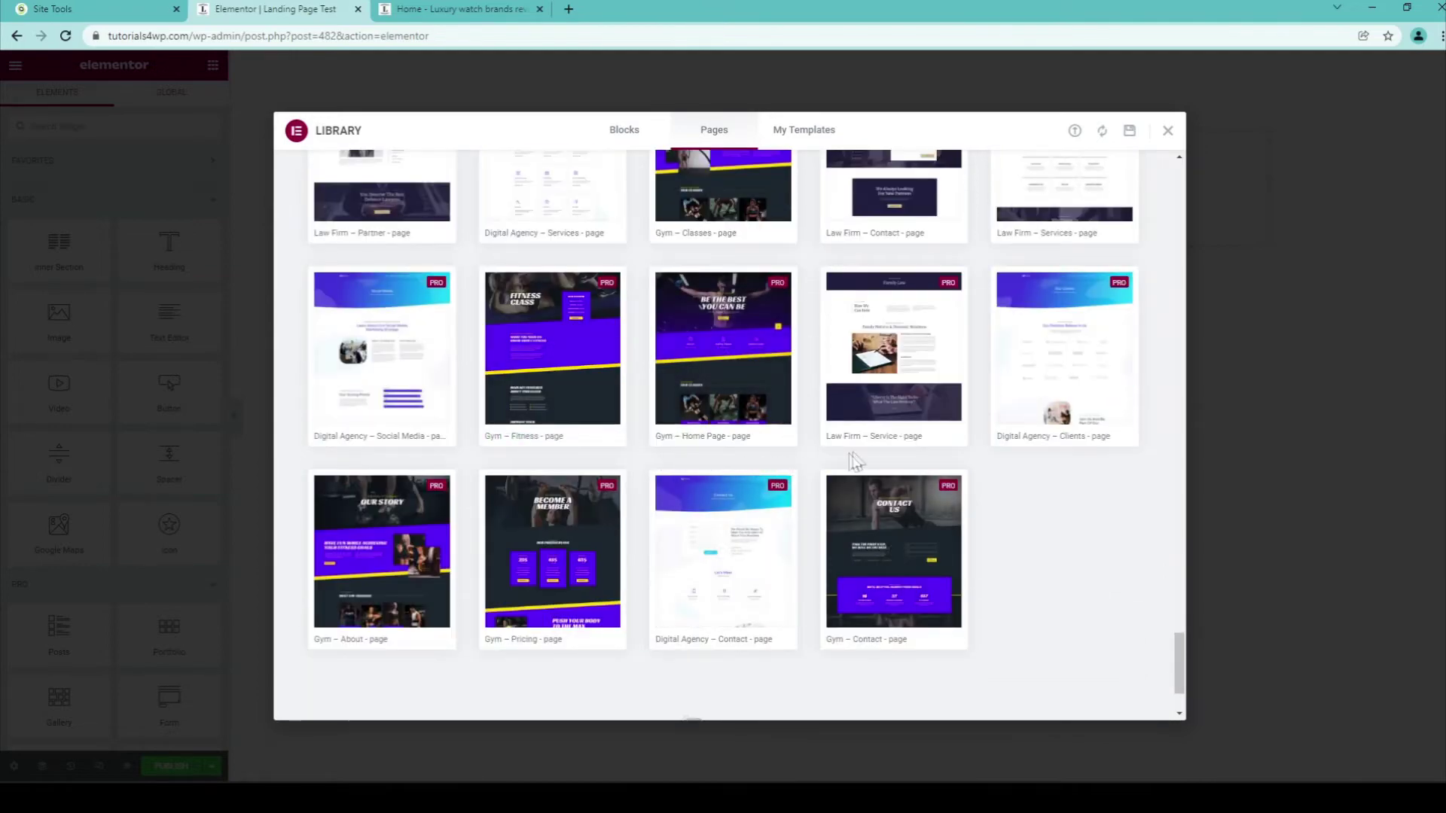
scroll(710, 458, "up", 2)
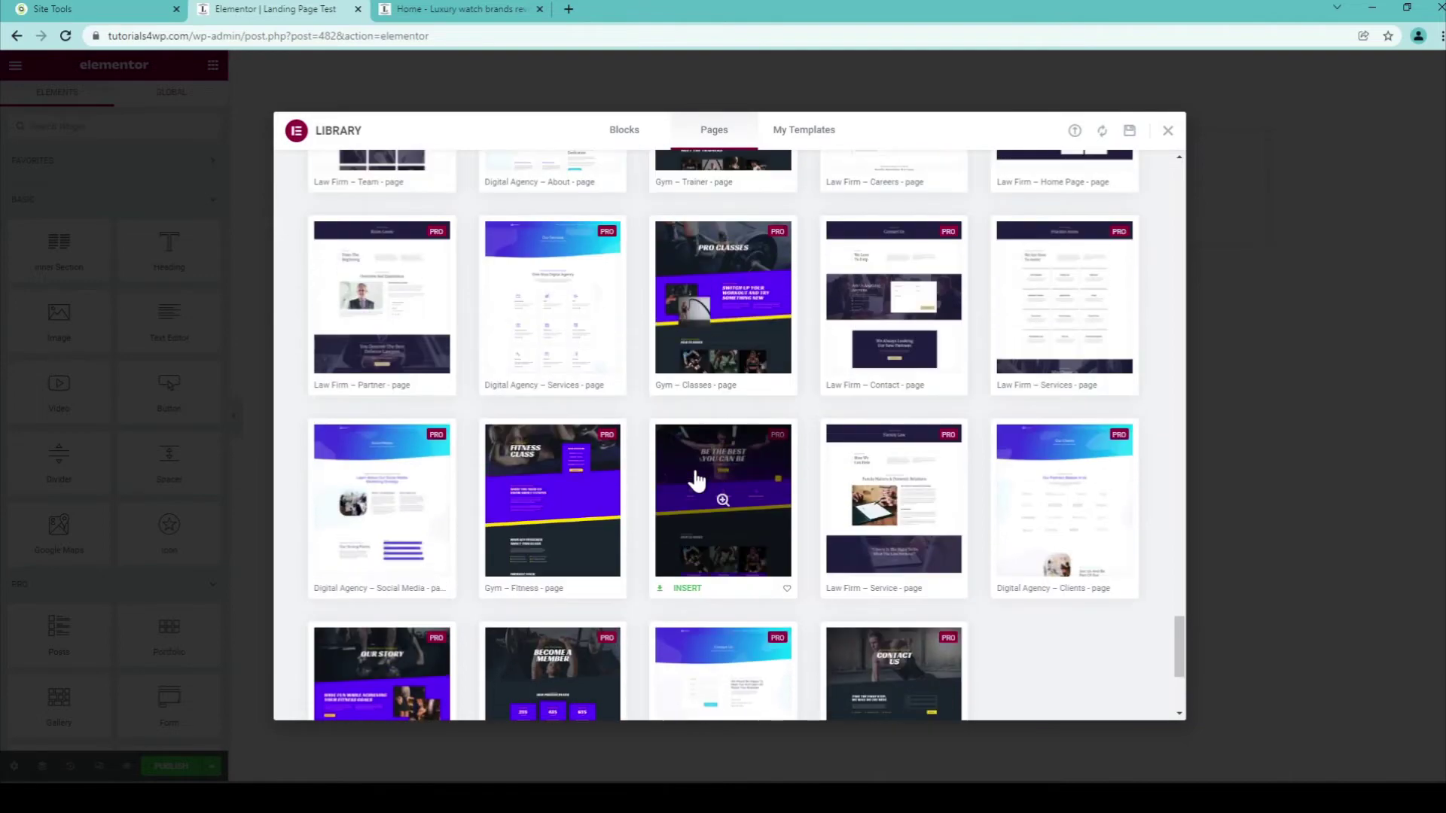
scroll(972, 399, "down", 1)
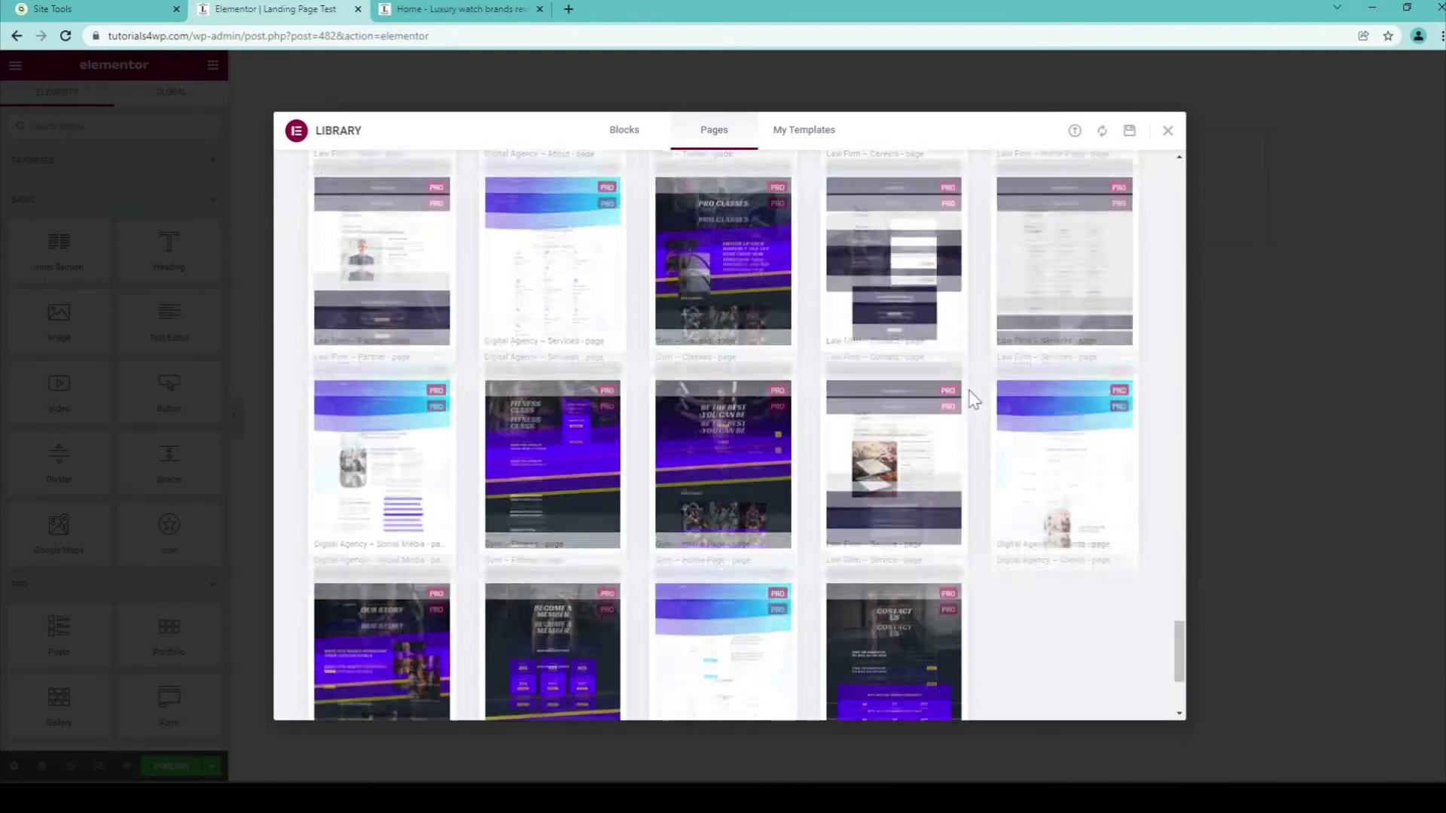
scroll(971, 399, "down", 2)
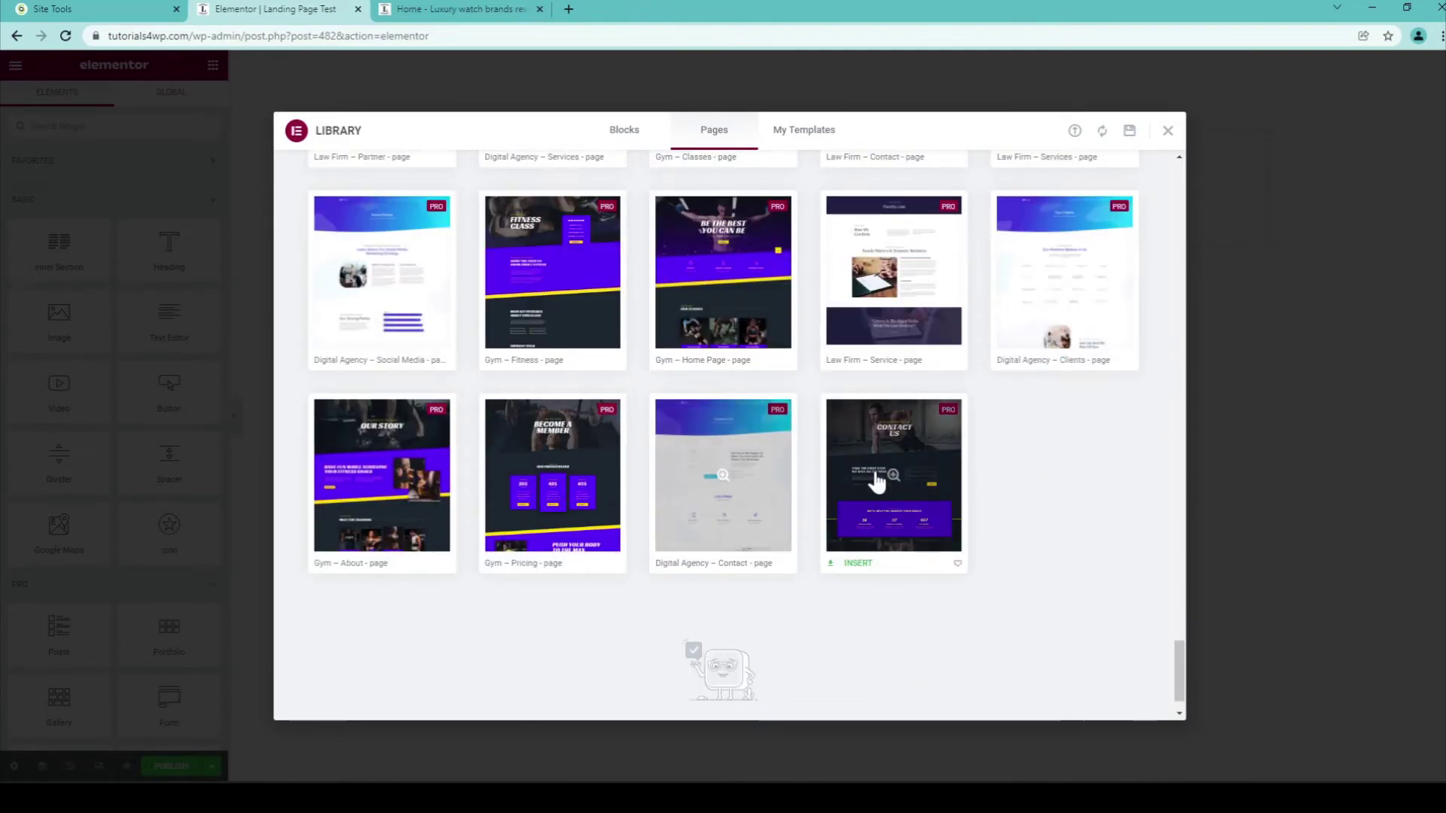
left_click(858, 564)
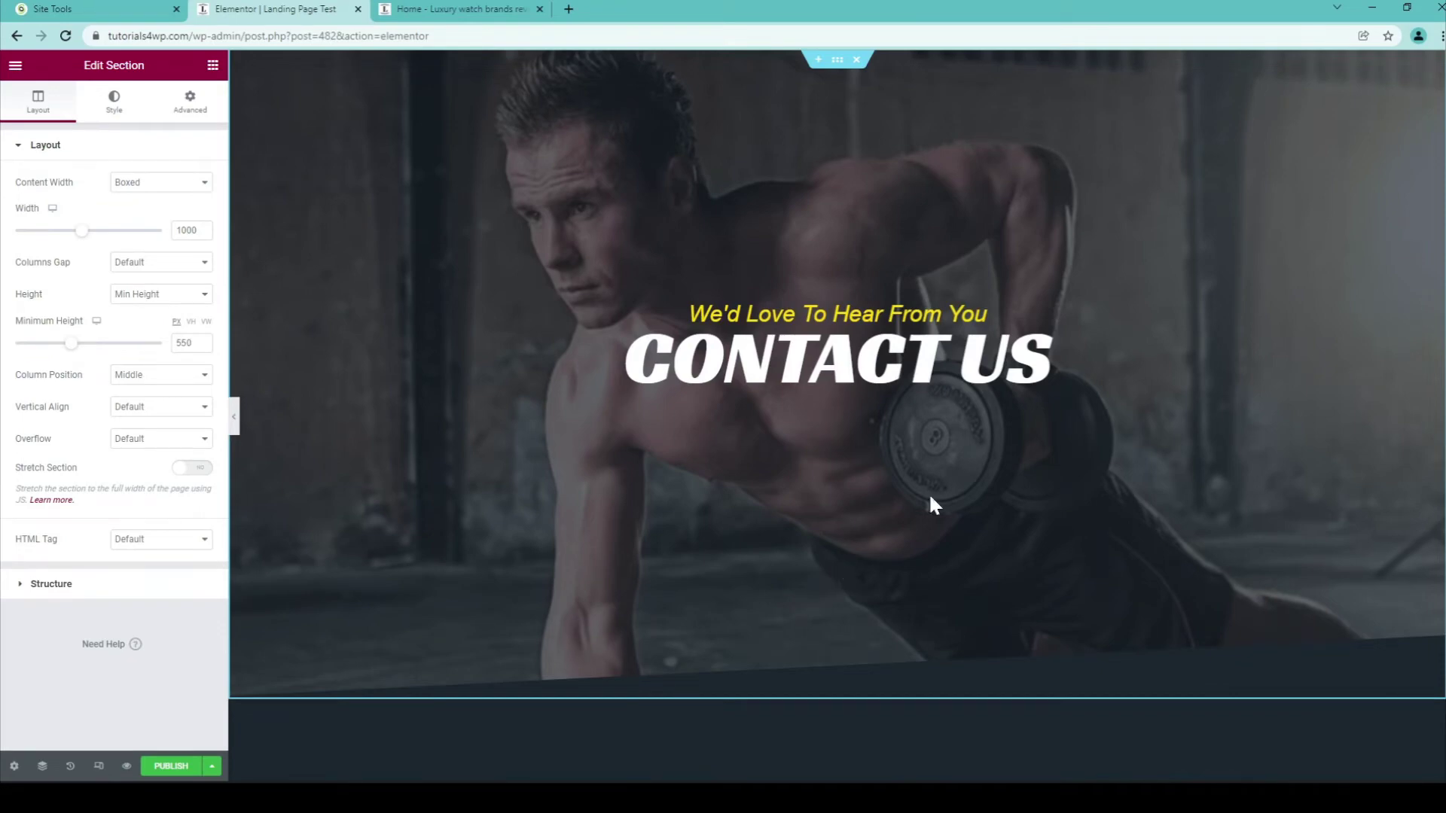
scroll(920, 500, "down", 1)
scroll(917, 489, "up", 1)
scroll(812, 623, "down", 5)
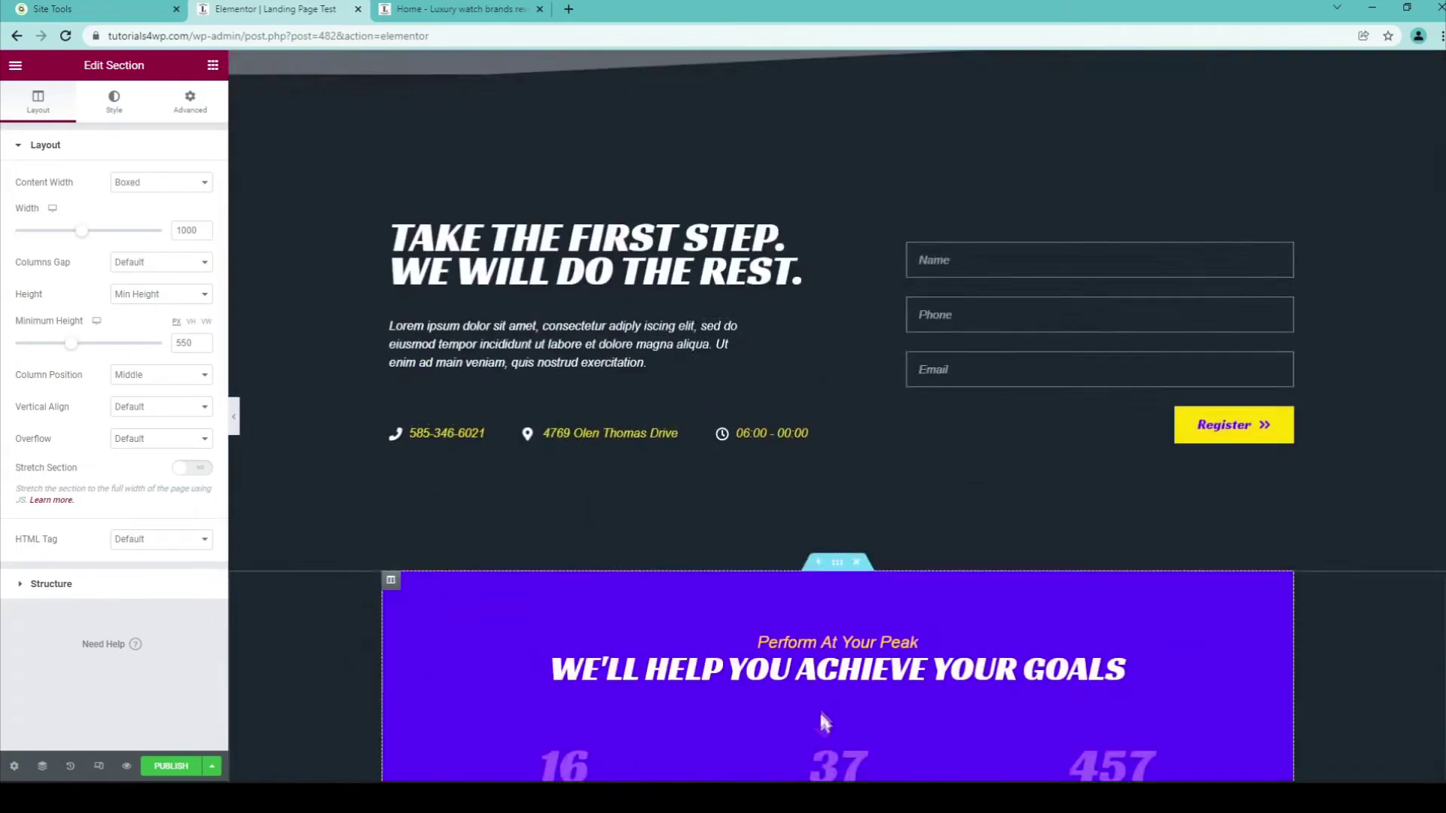
scroll(825, 715, "down", 8)
scroll(824, 724, "up", 4)
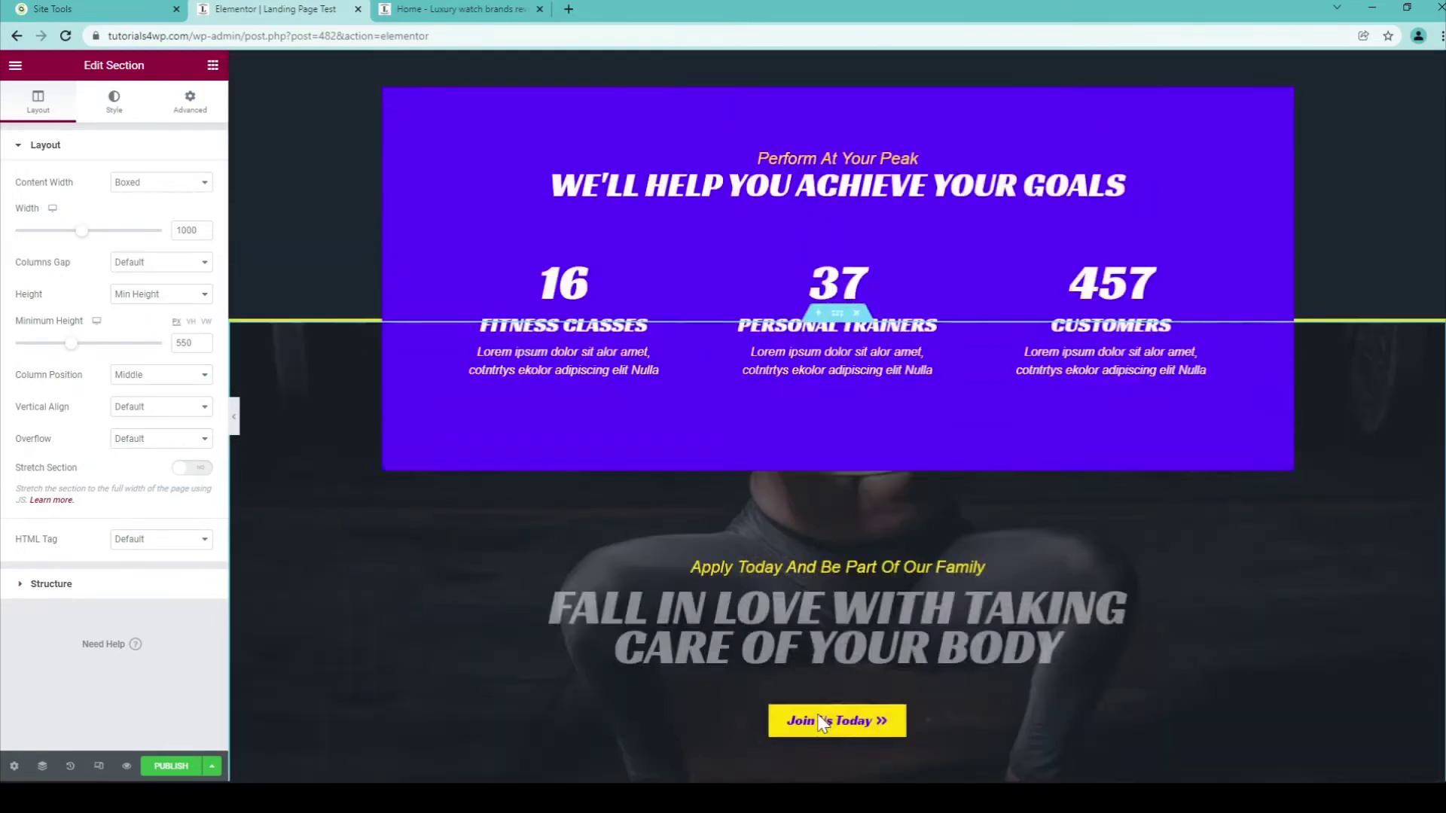
scroll(819, 720, "up", 10)
scroll(756, 488, "down", 3)
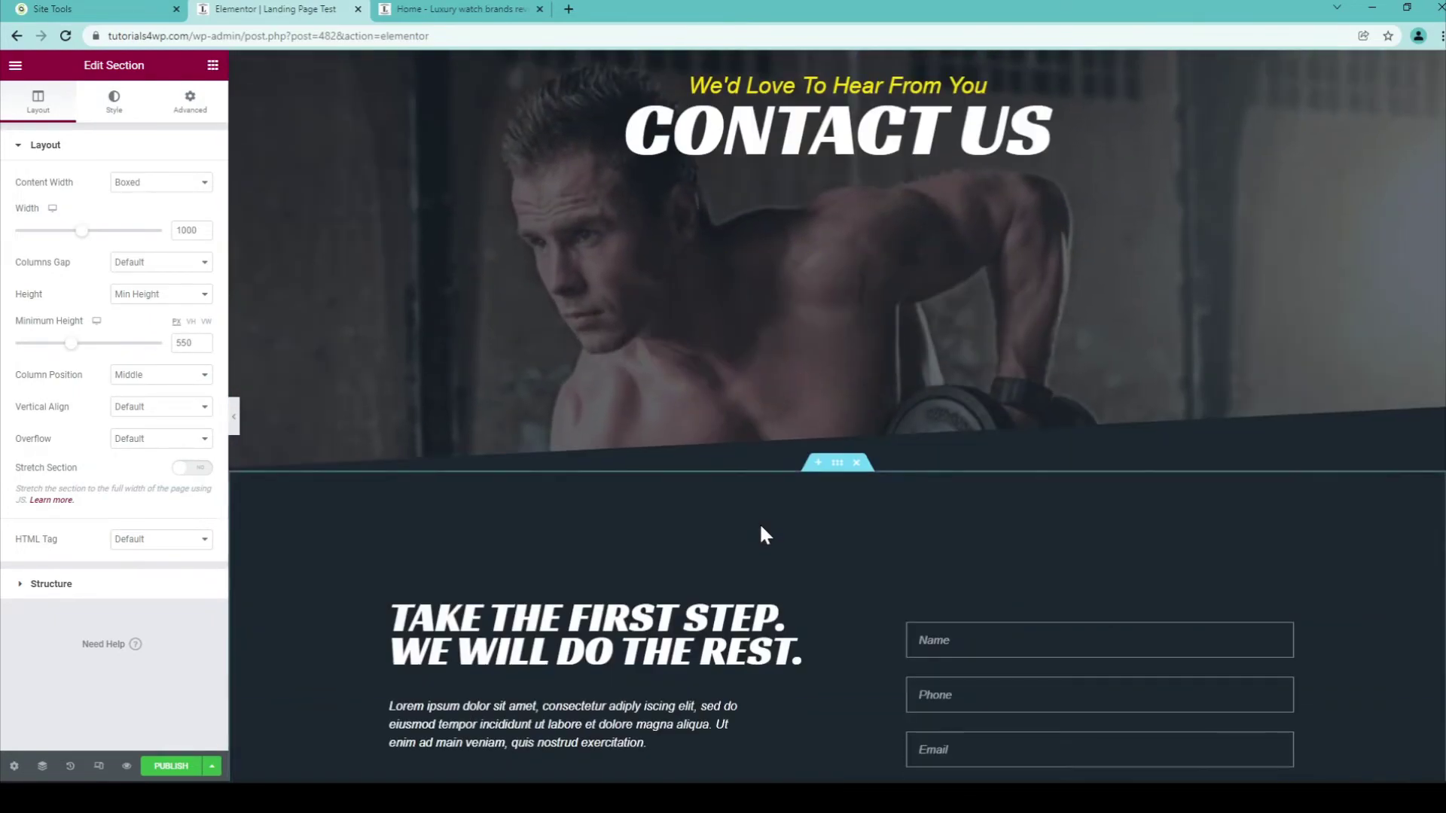
scroll(759, 522, "down", 3)
scroll(869, 414, "up", 5)
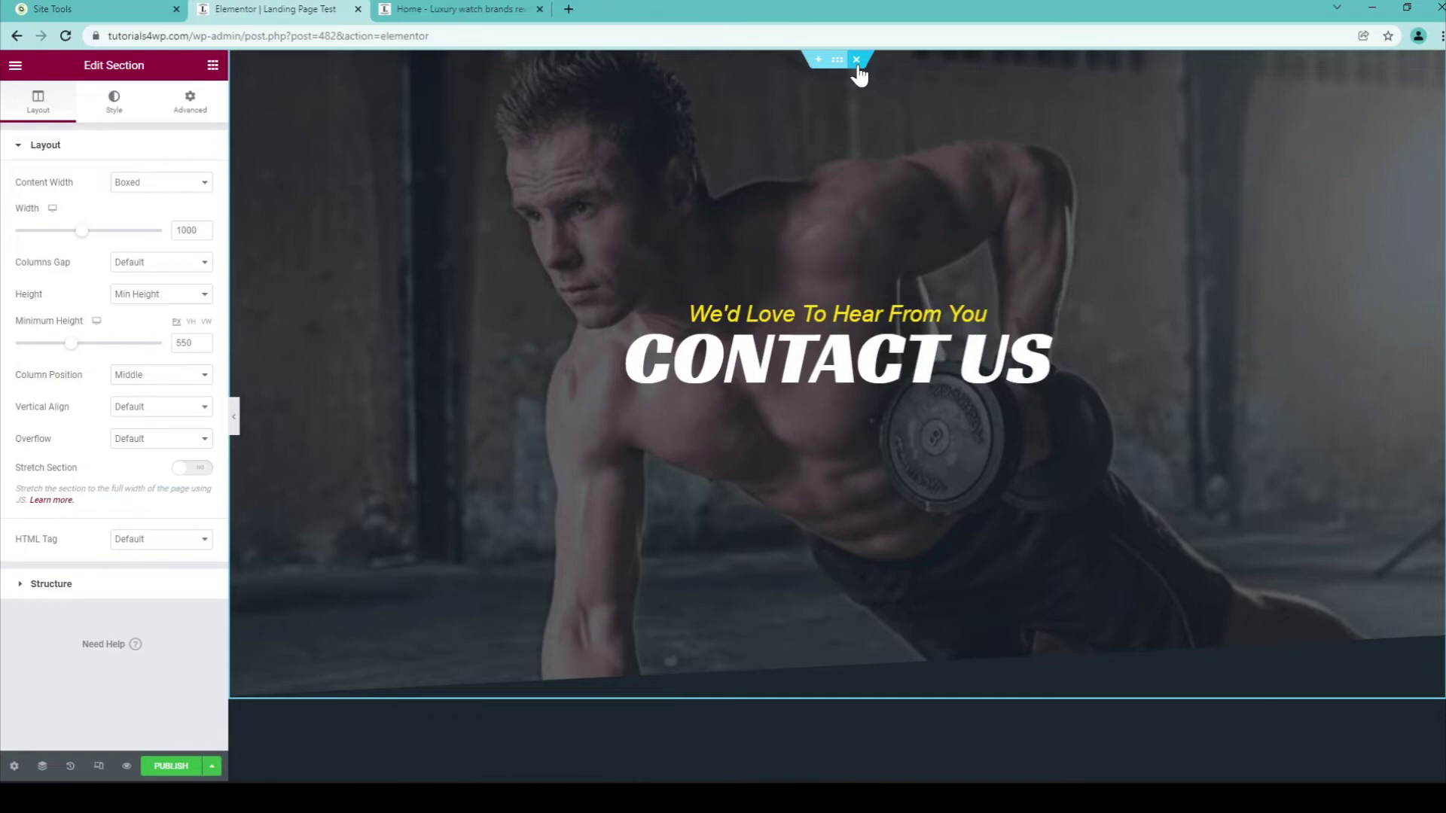
- Delete the Contact Us hero section, preview the page with the panel hidden, then restore the panel
left_click(856, 60)
left_click(858, 60)
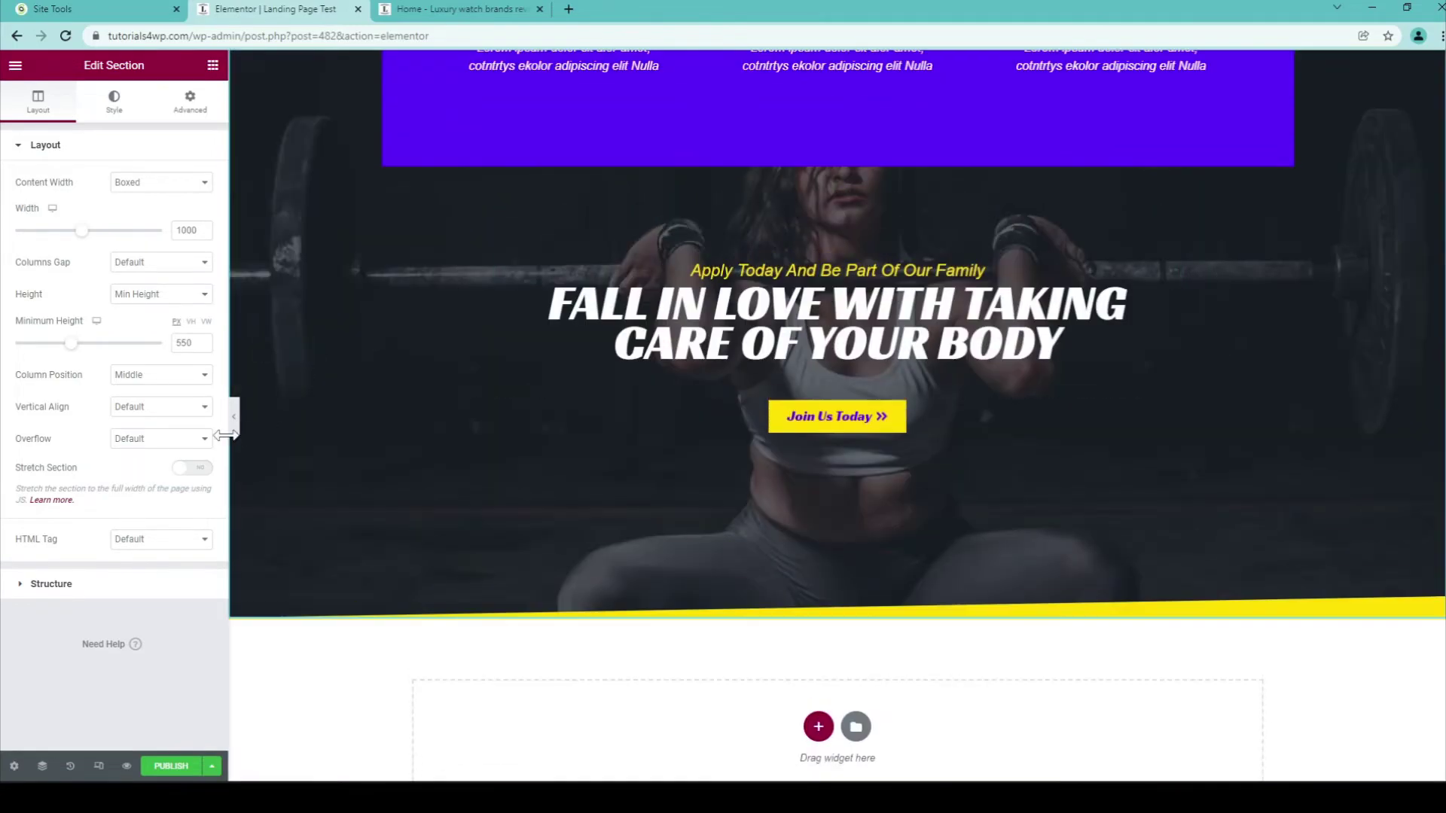
left_click(234, 418)
scroll(287, 395, "up", 6)
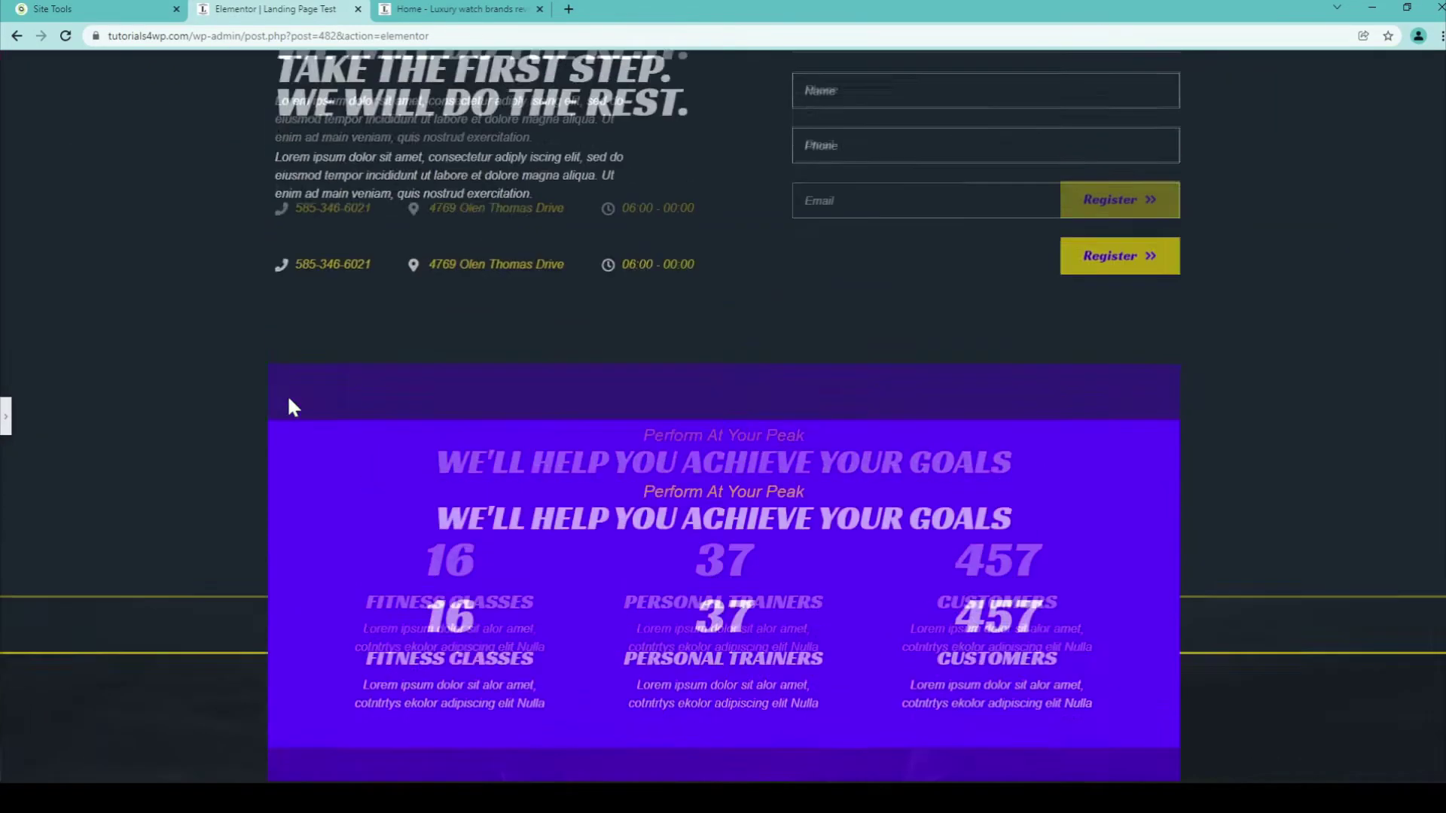
scroll(300, 403, "down", 3)
scroll(300, 403, "up", 3)
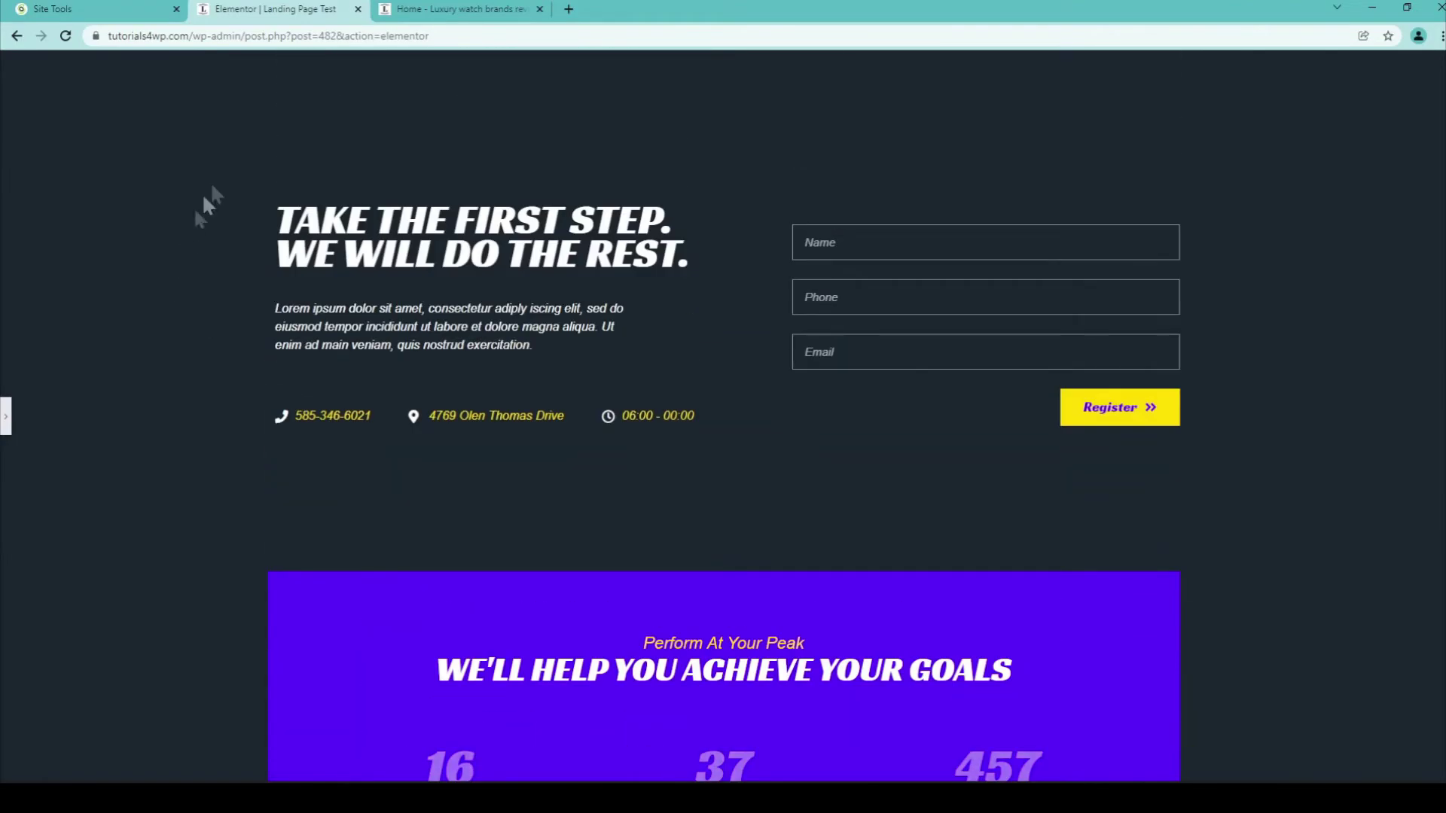
scroll(1138, 316, "down", 8)
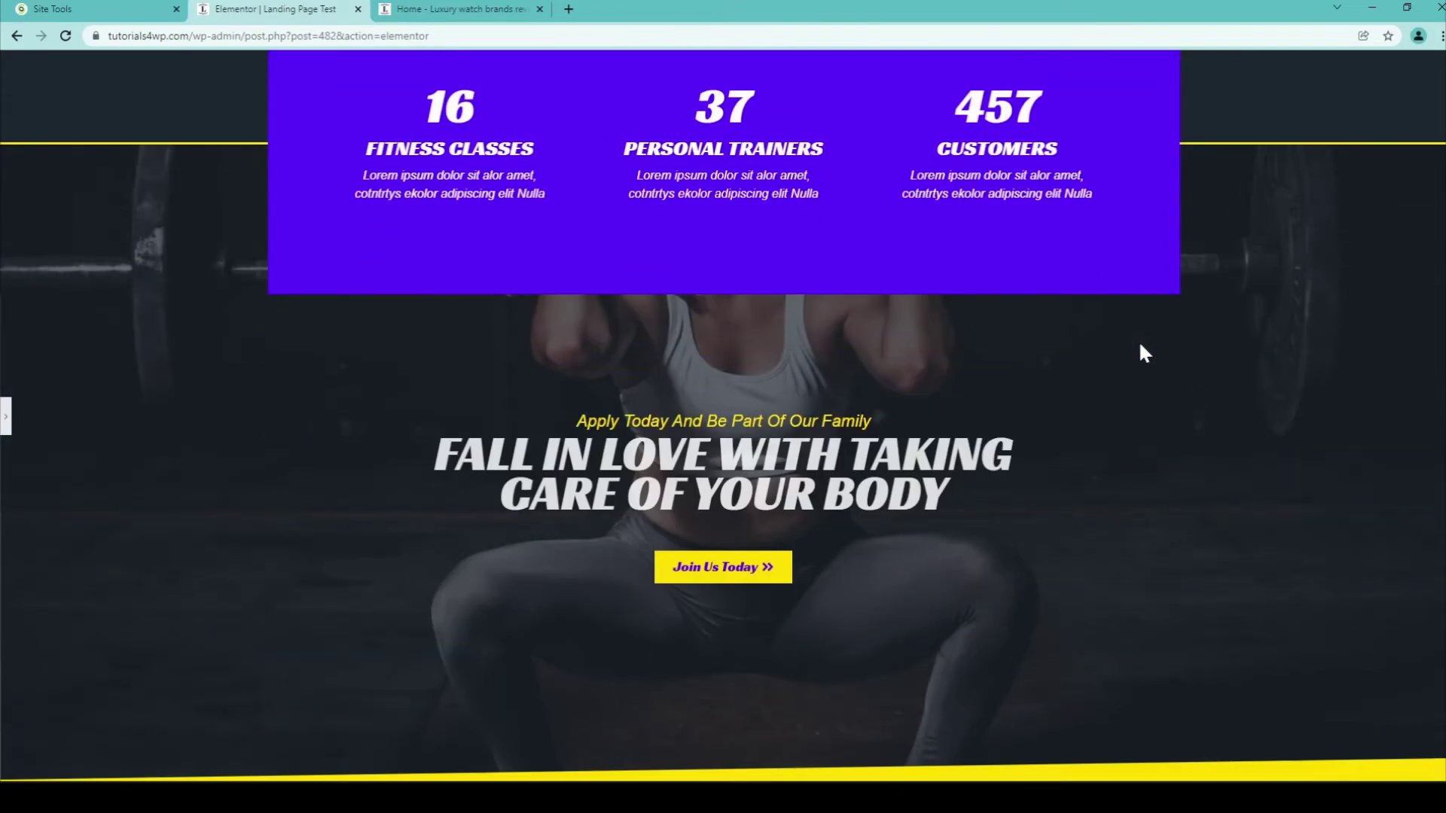
scroll(1104, 363, "up", 8)
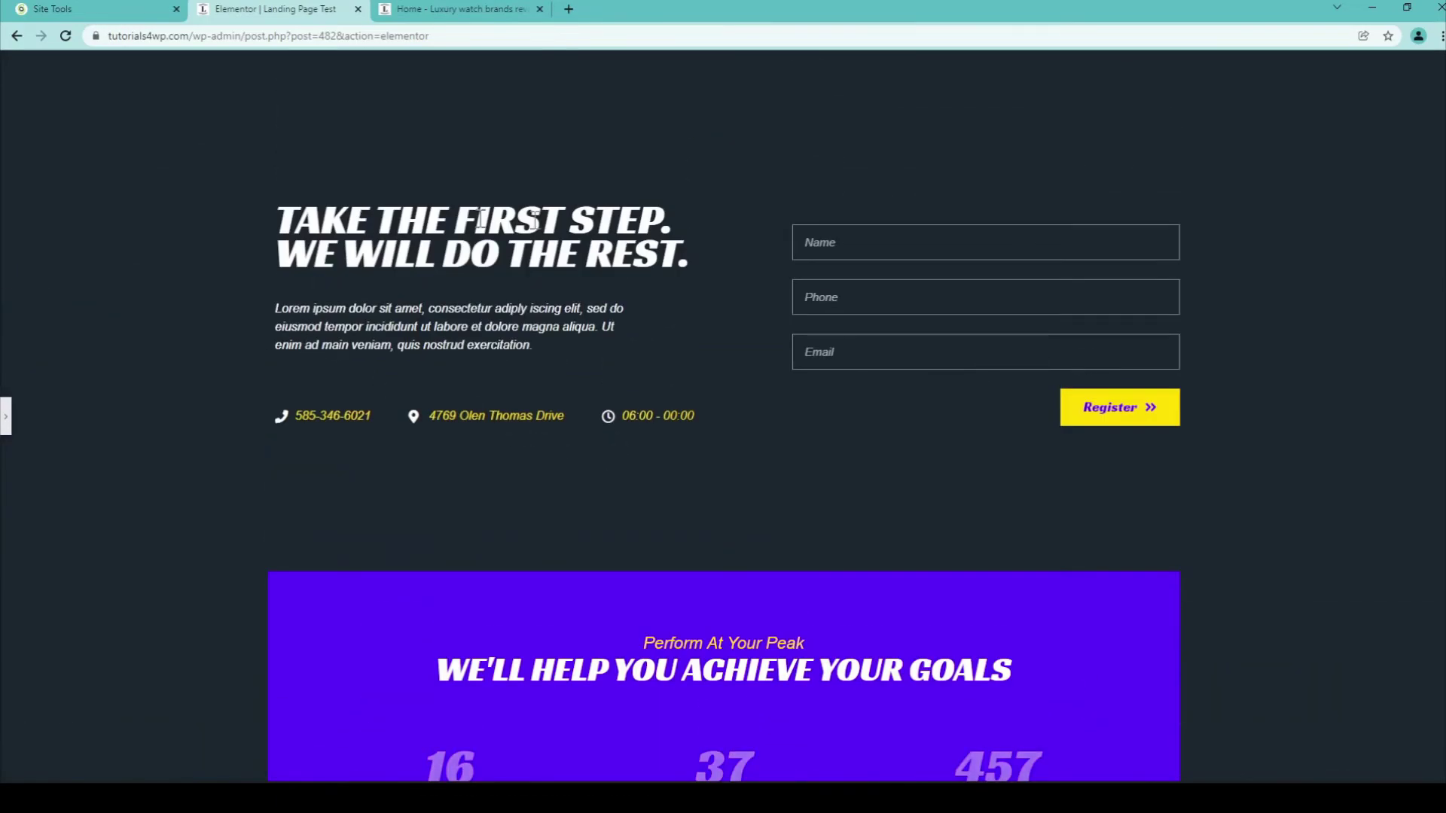
left_click(8, 416)
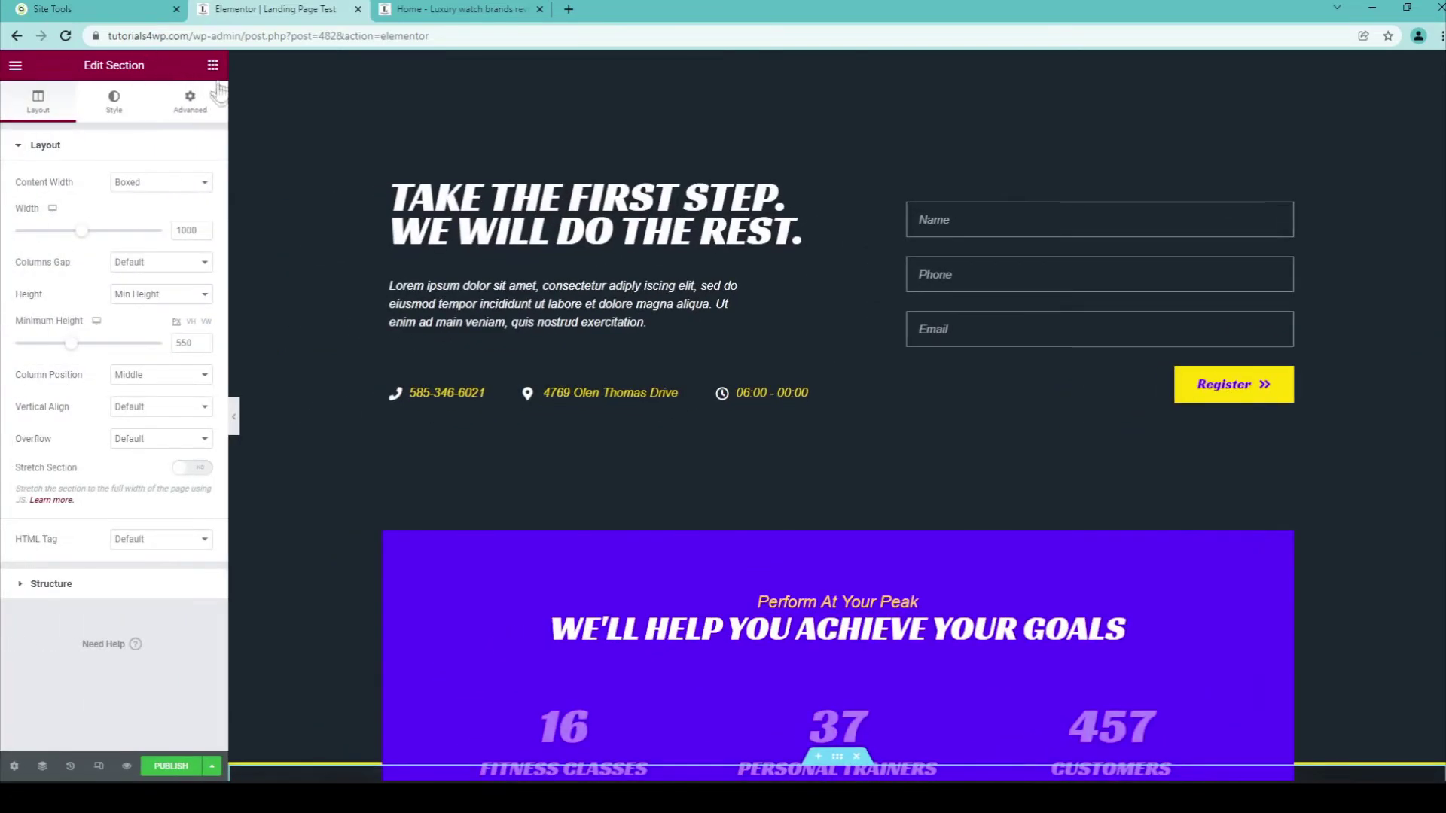
left_click(214, 67)
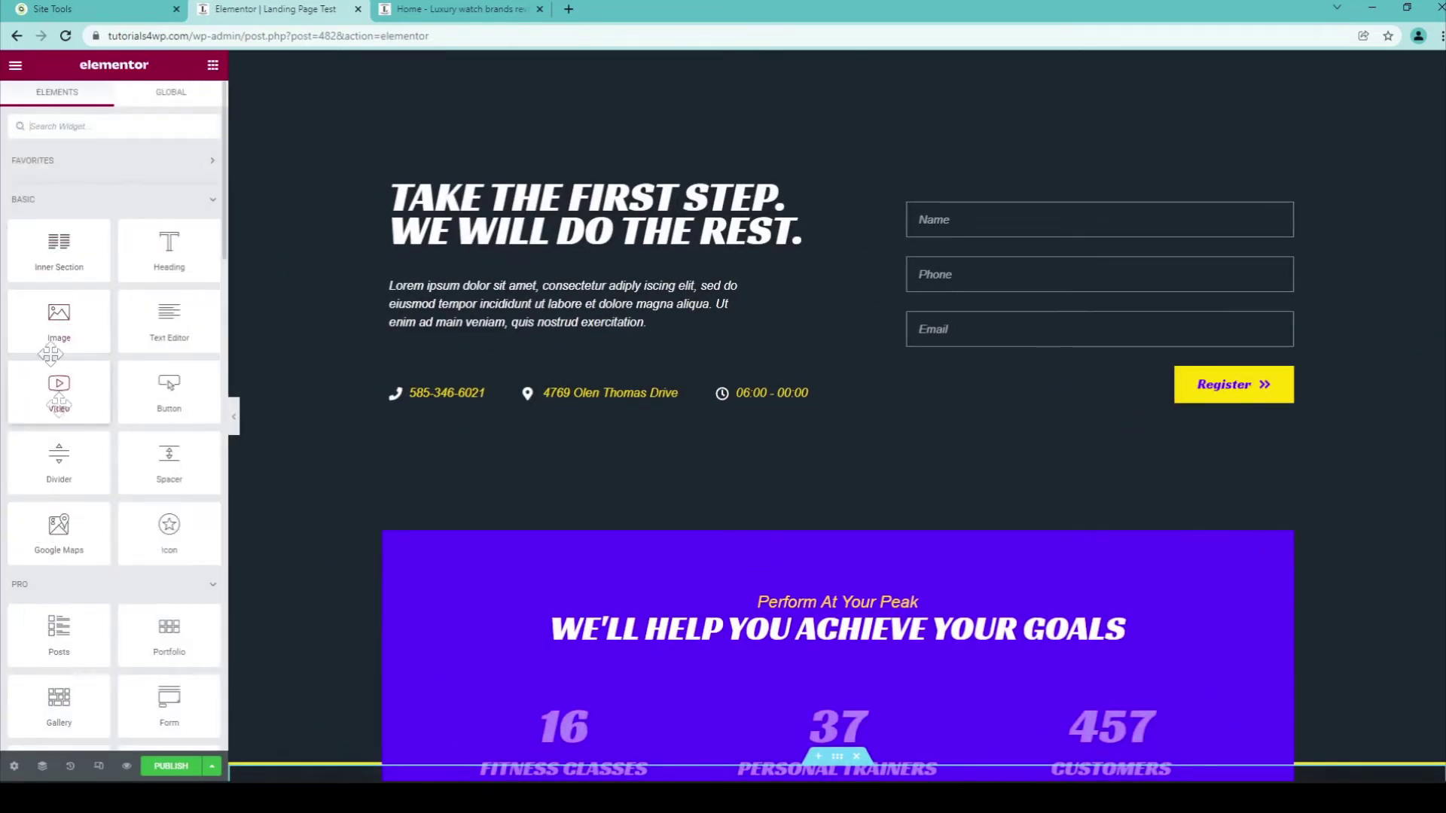
scroll(140, 362, "down", 3)
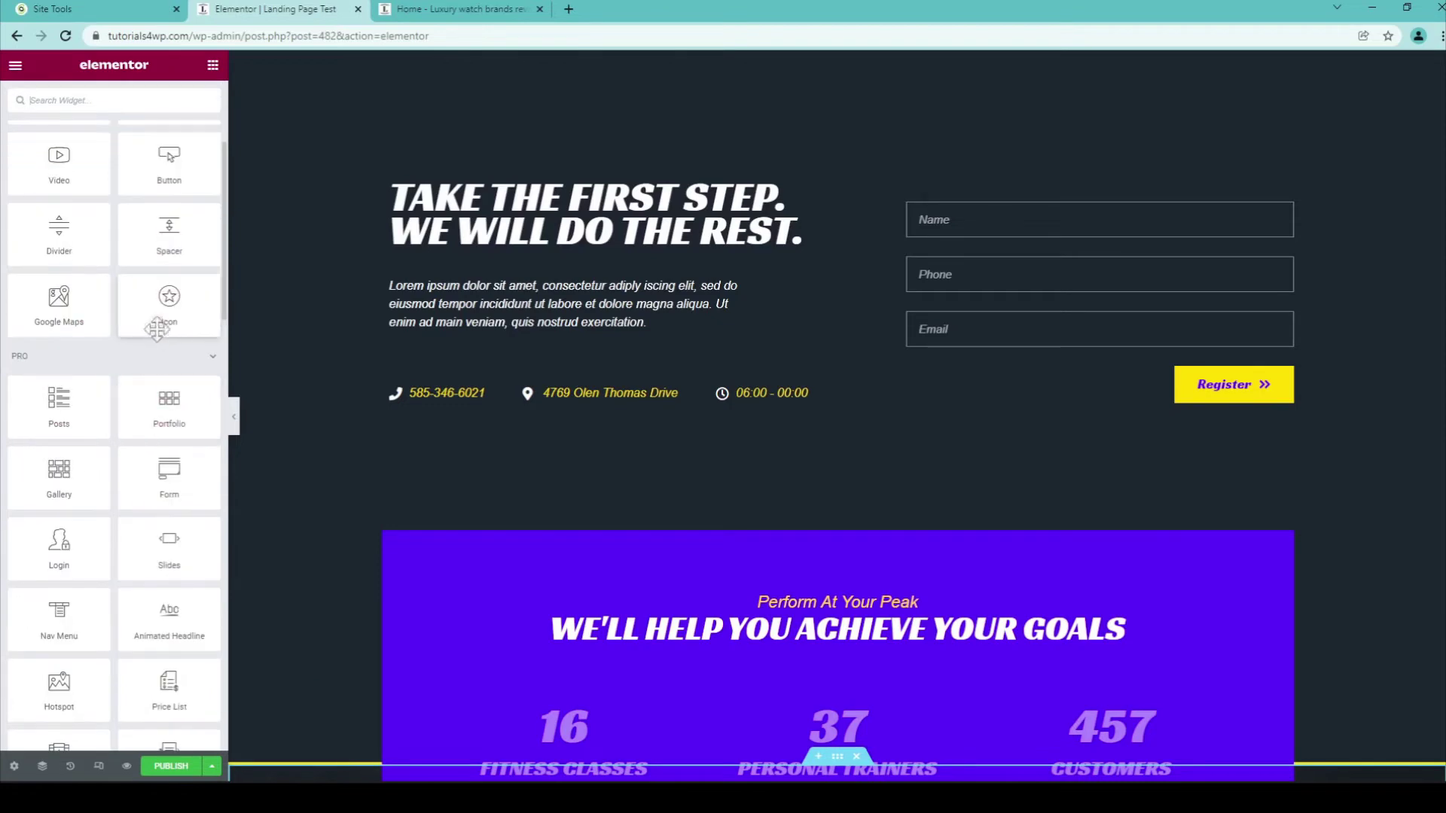
left_click_drag(155, 305, 592, 331)
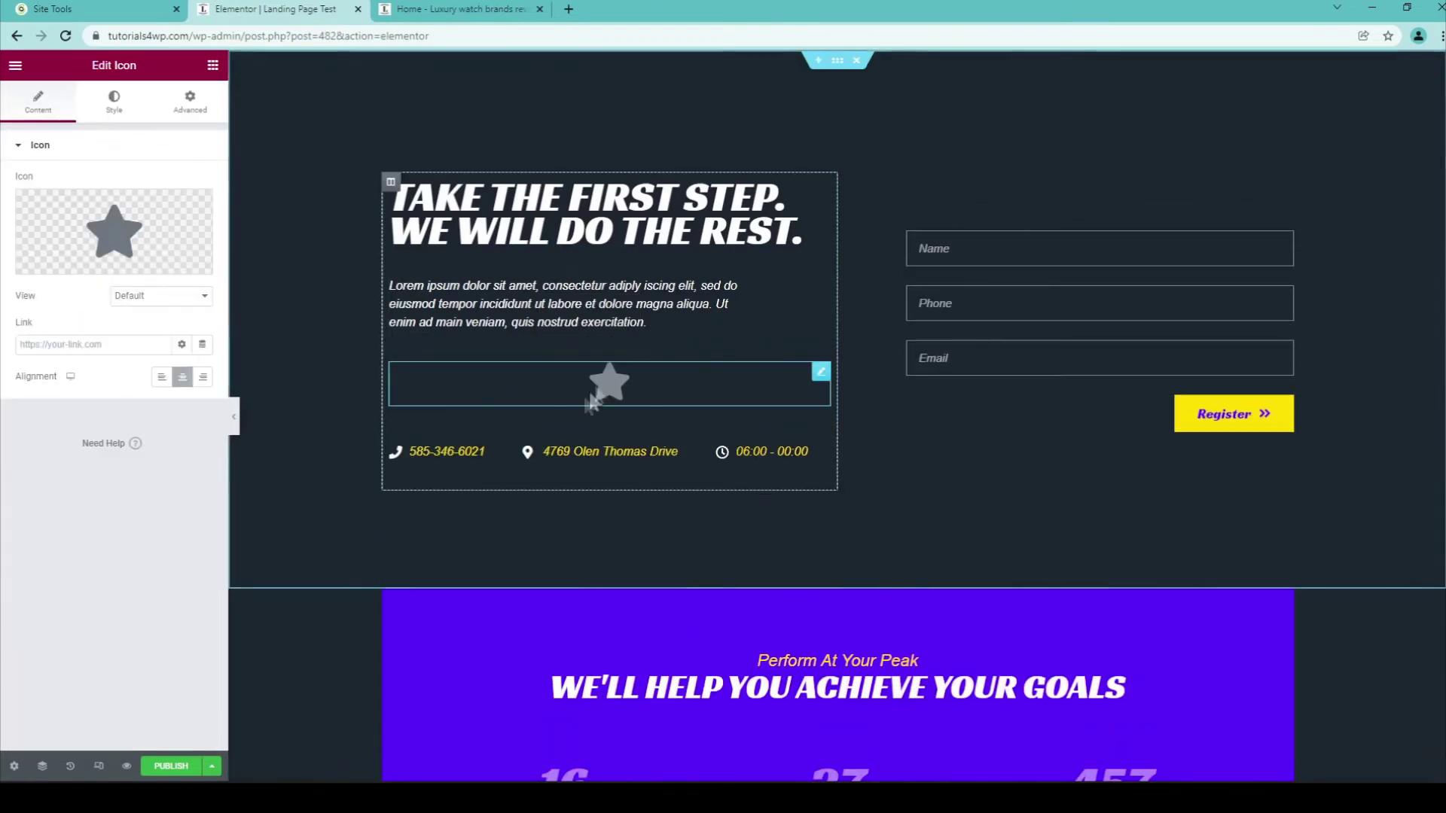
right_click(604, 384)
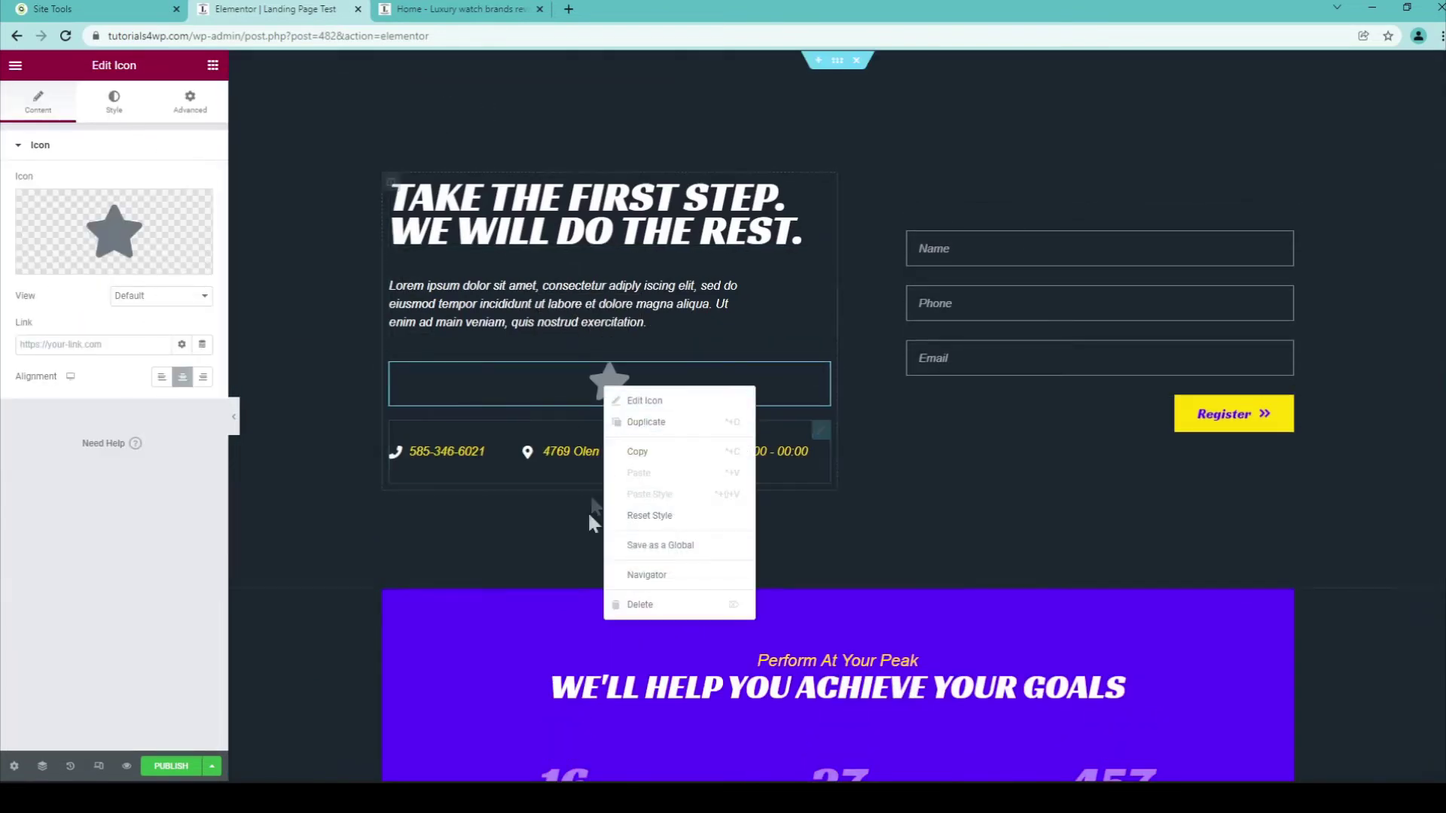
left_click(693, 605)
scroll(762, 372, "down", 4)
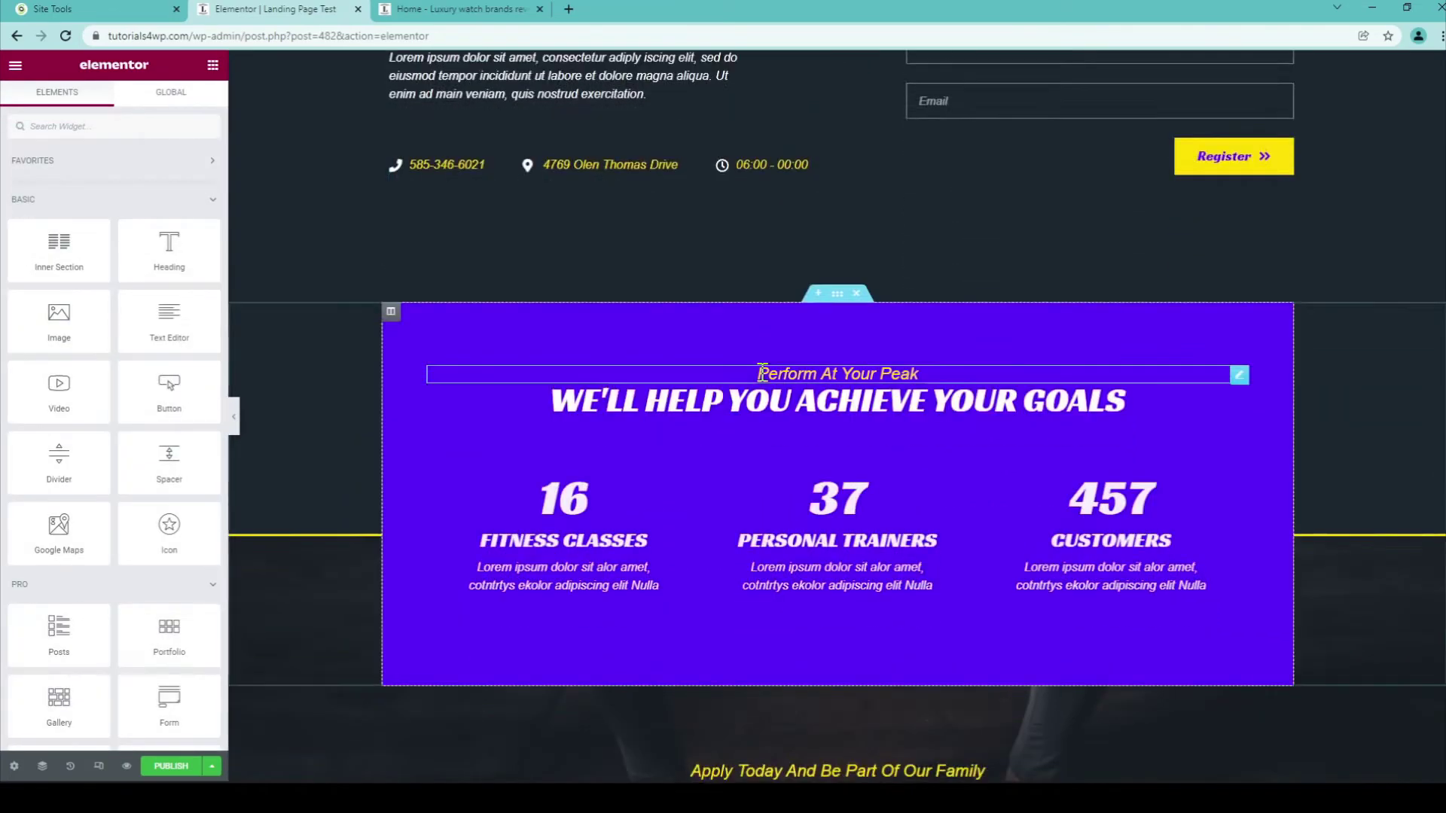
scroll(768, 373, "down", 7)
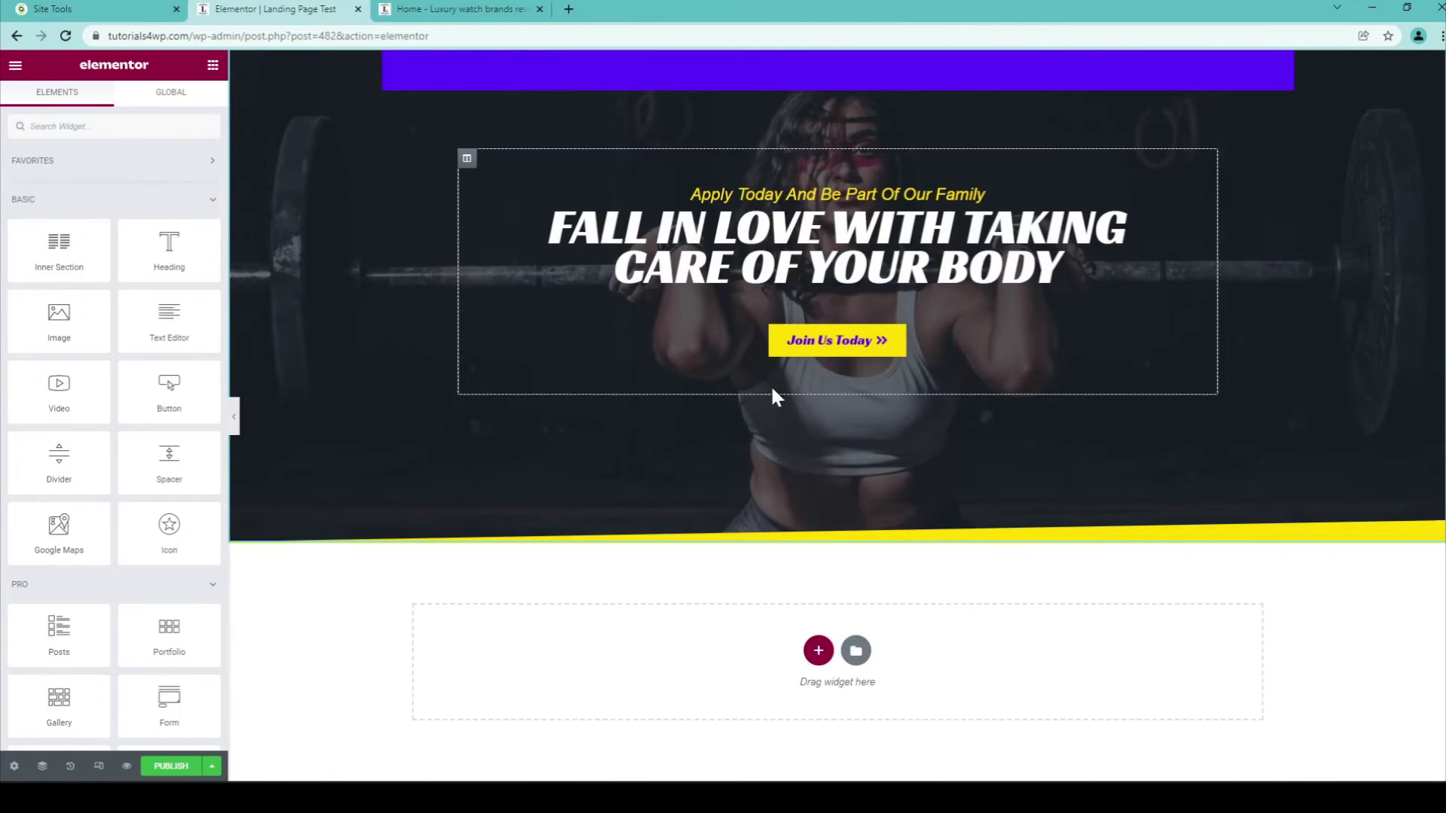
scroll(771, 384, "up", 7)
scroll(774, 400, "up", 4)
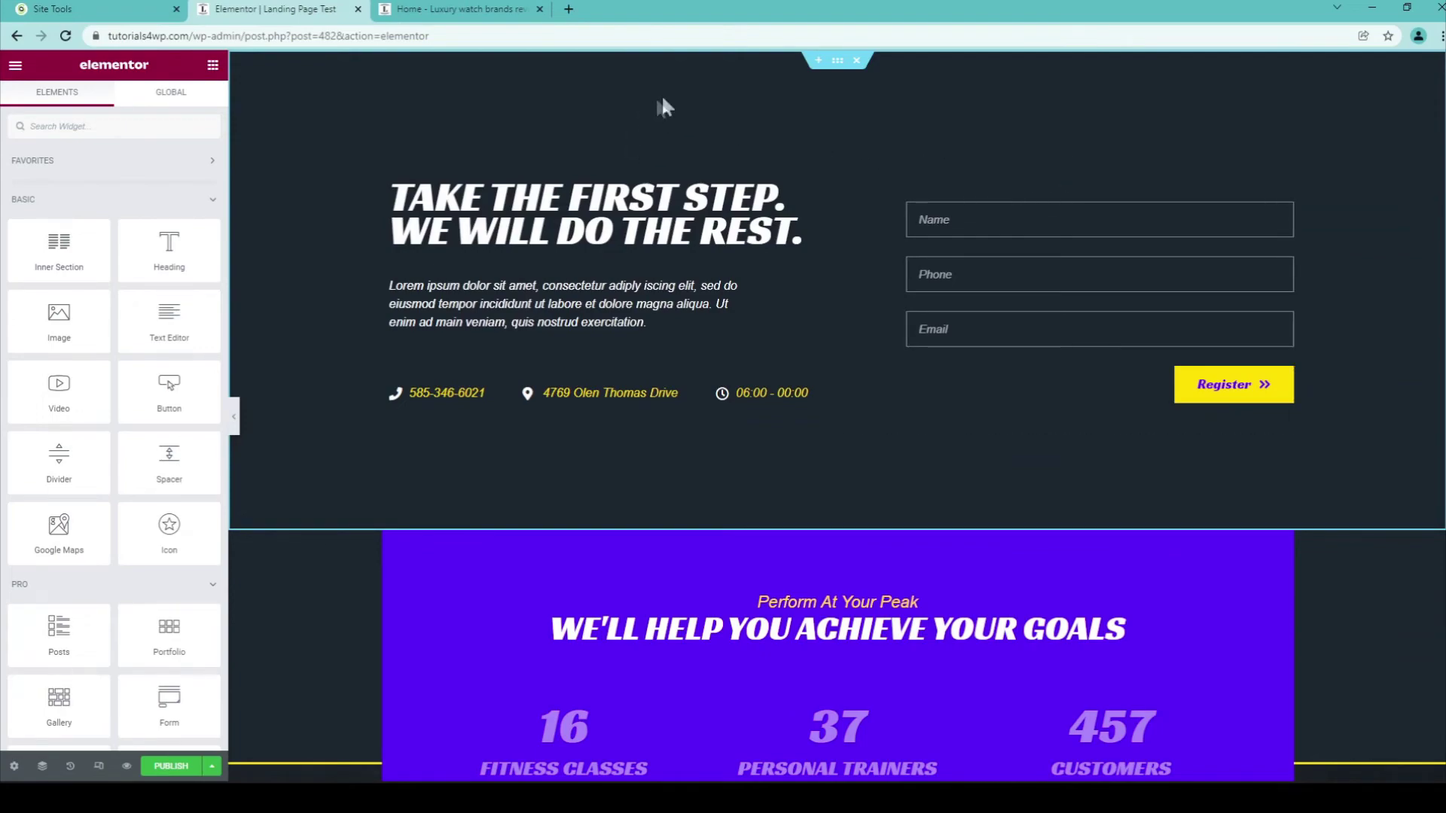
left_click(234, 417)
scroll(488, 301, "down", 3)
scroll(484, 301, "up", 3)
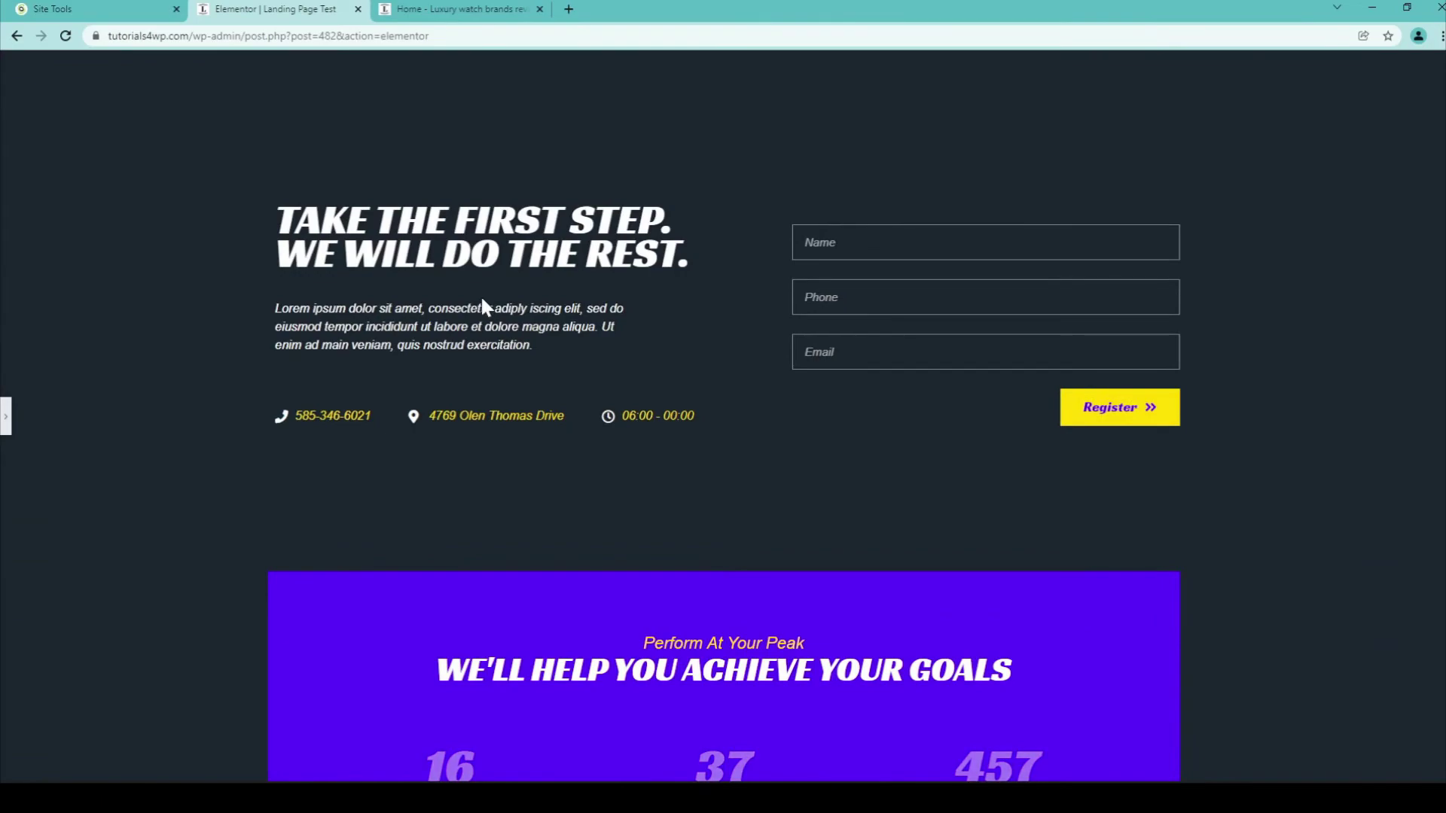
scroll(482, 297, "down", 4)
scroll(853, 124, "down", 4)
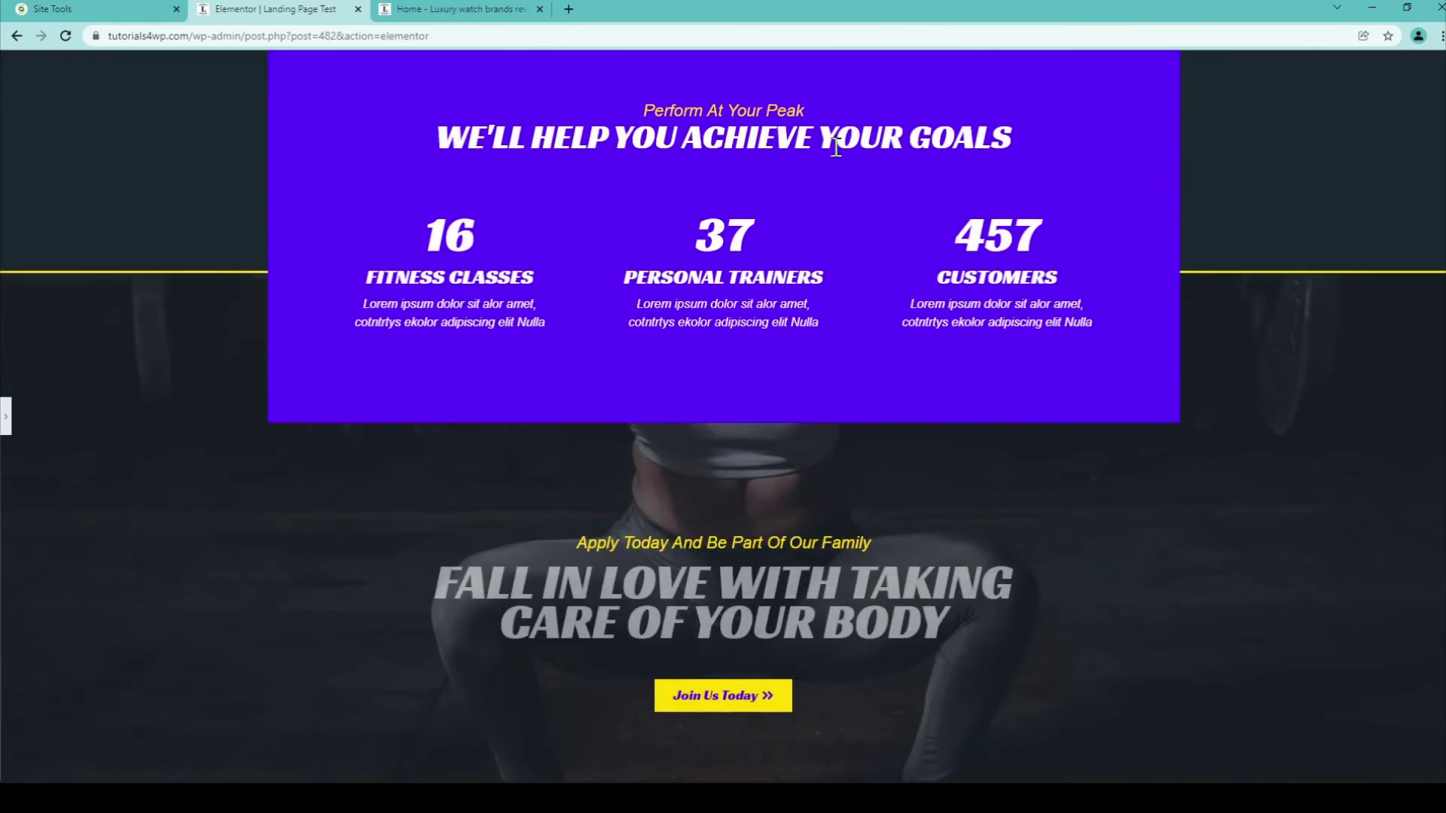
scroll(626, 249, "up", 7)
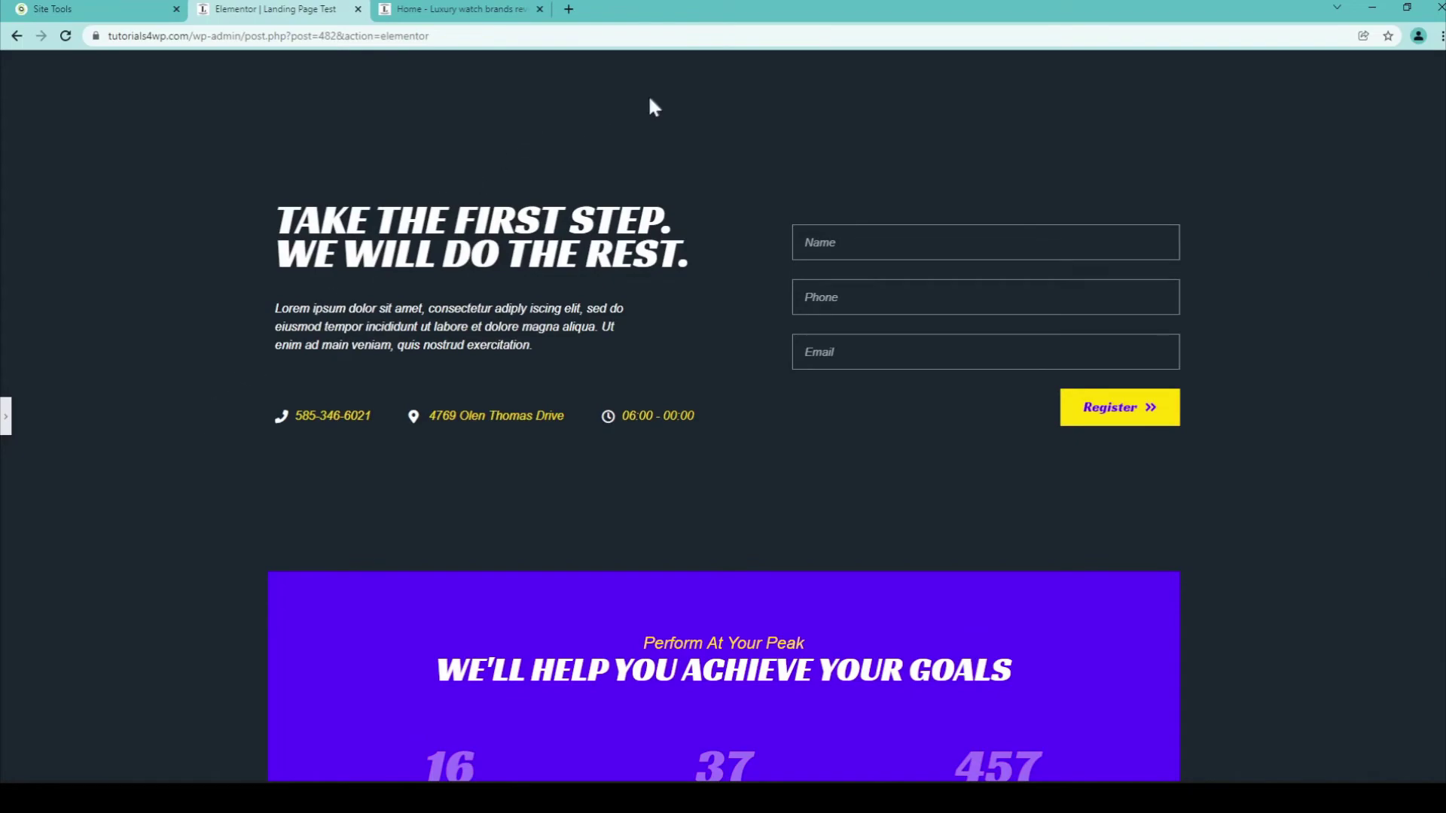
scroll(726, 192, "down", 9)
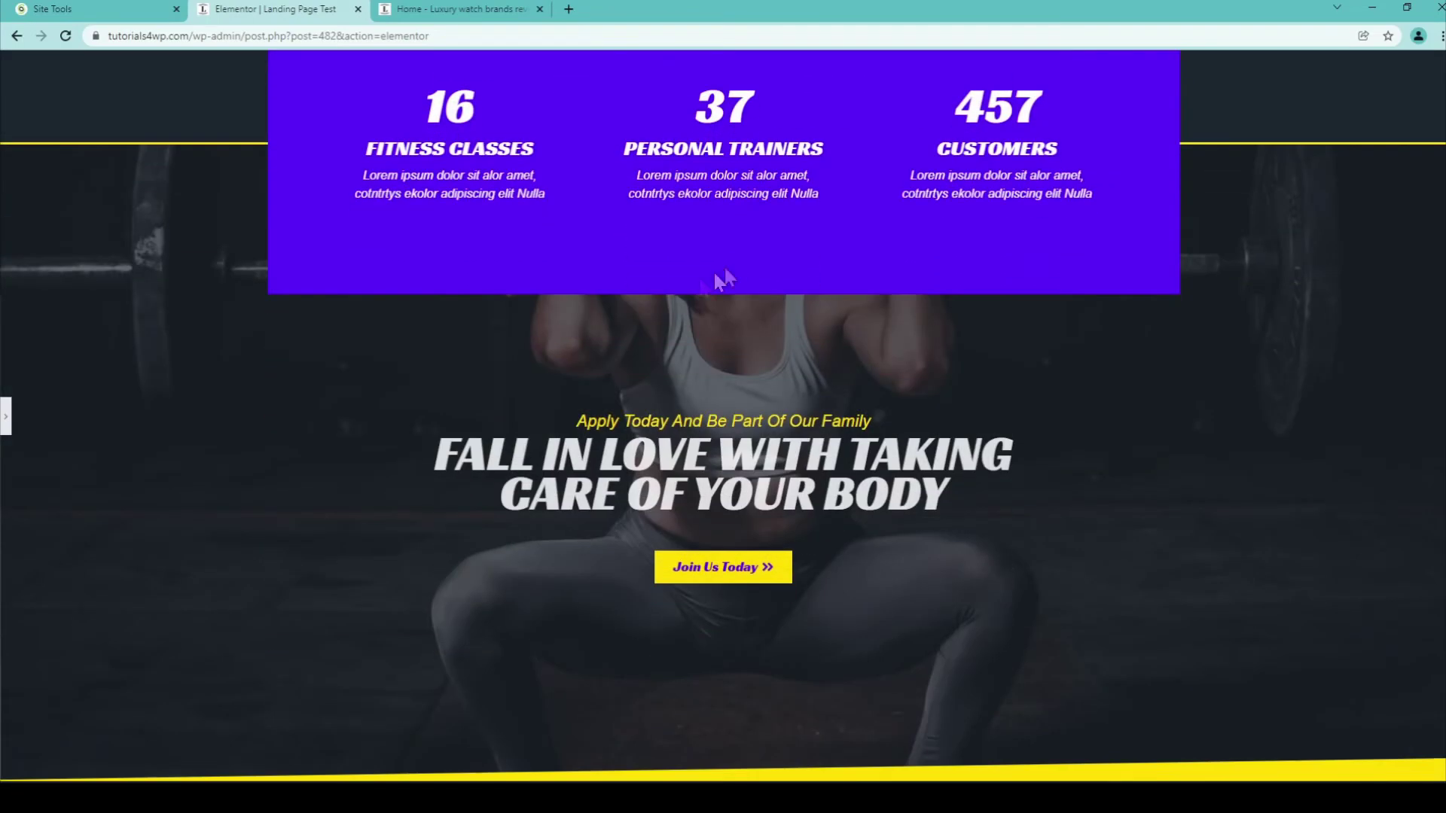
left_click(6, 416)
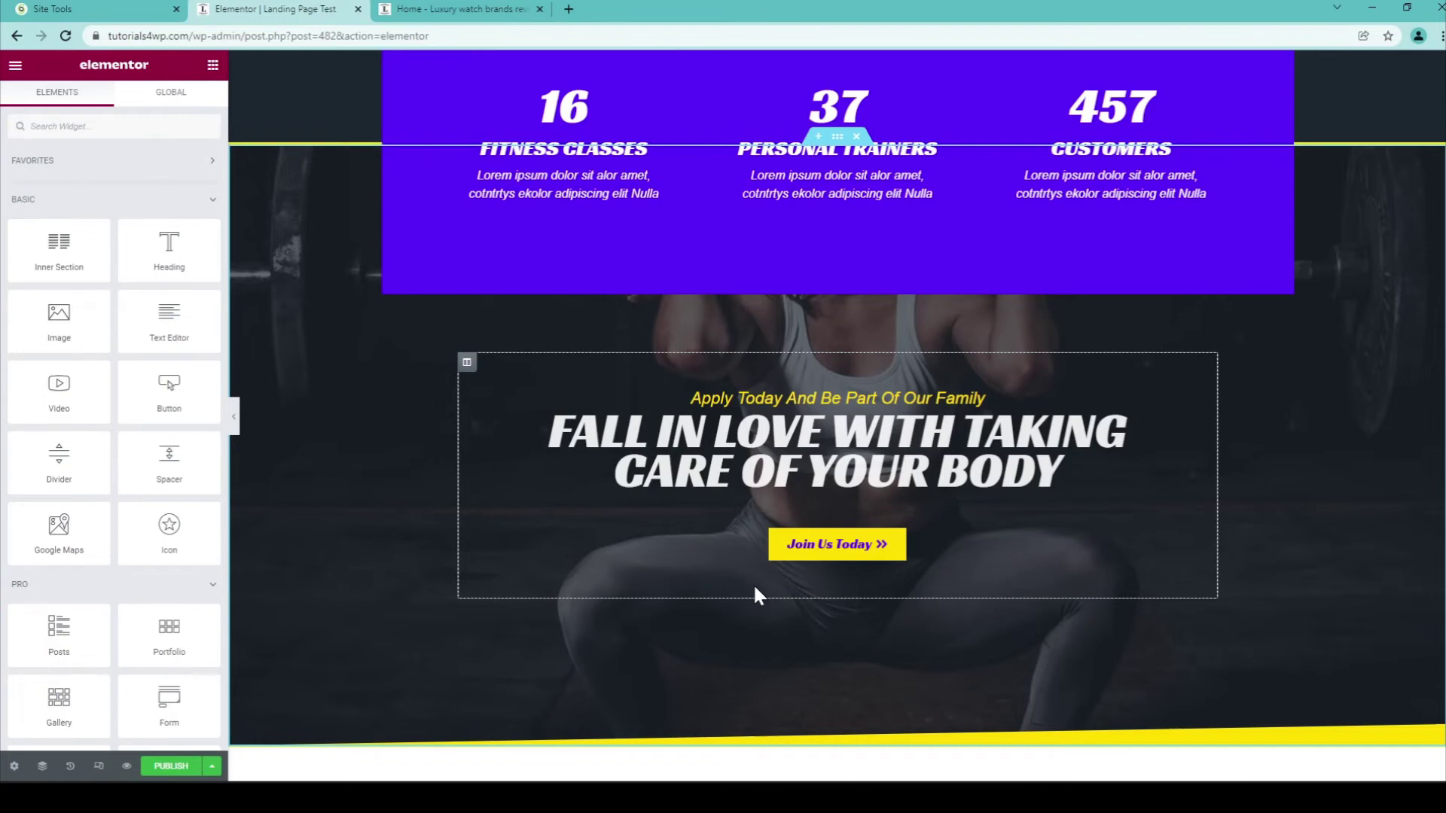
- Publish Landing Page Test and open a new incognito Chrome window to view it live
left_click(165, 774)
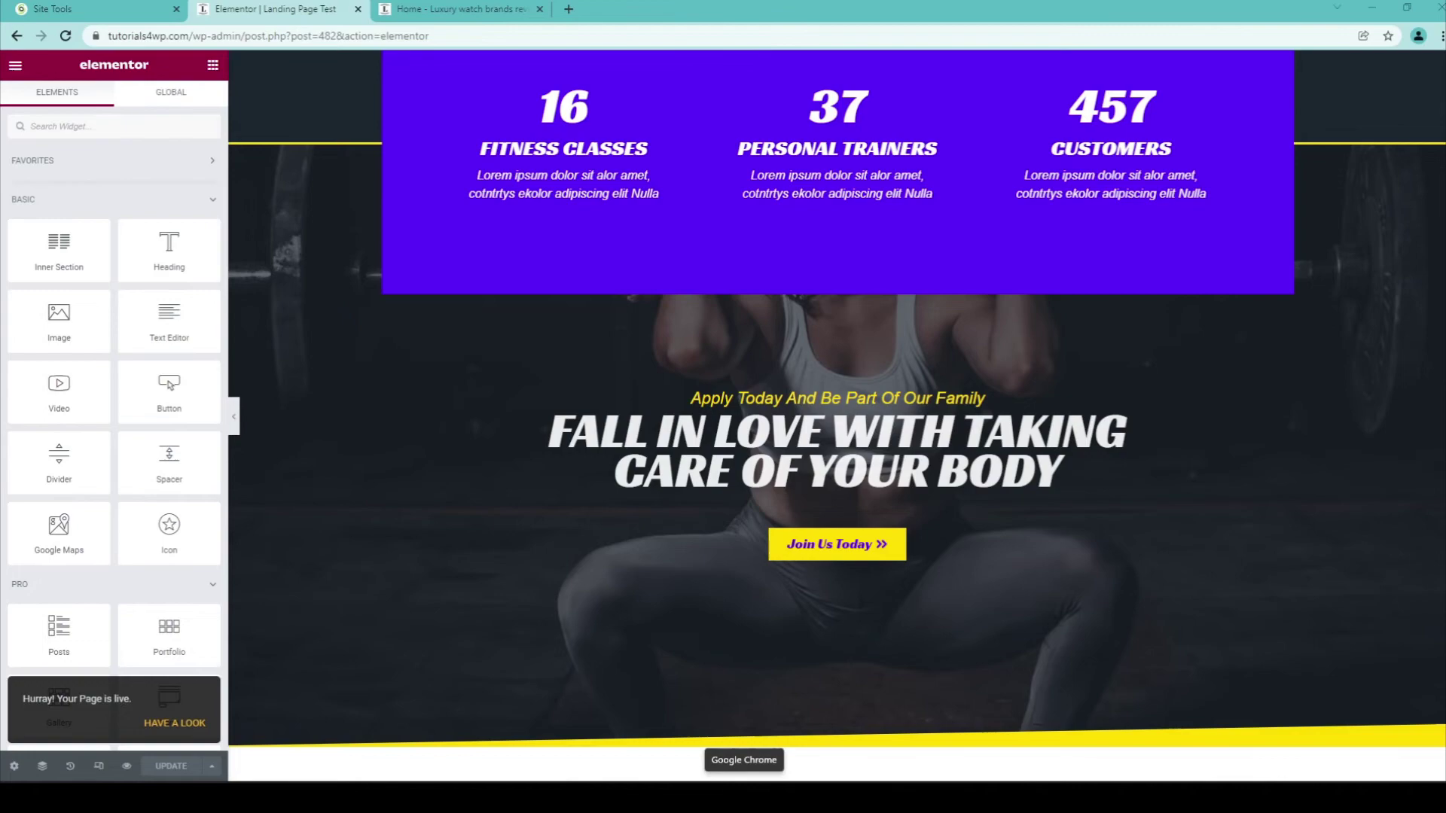
right_click(746, 796)
left_click(761, 707)
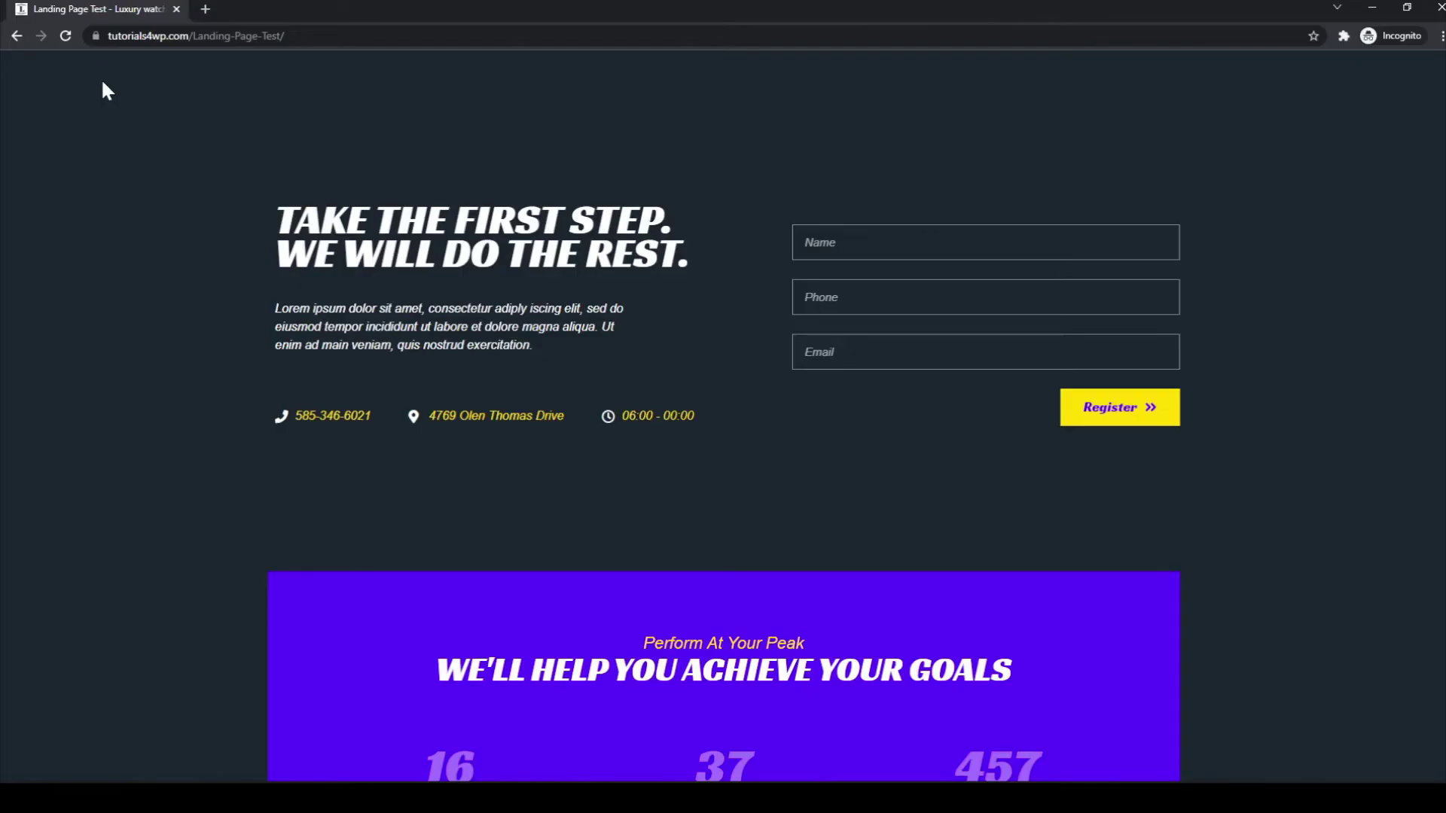
scroll(105, 90, "down", 8)
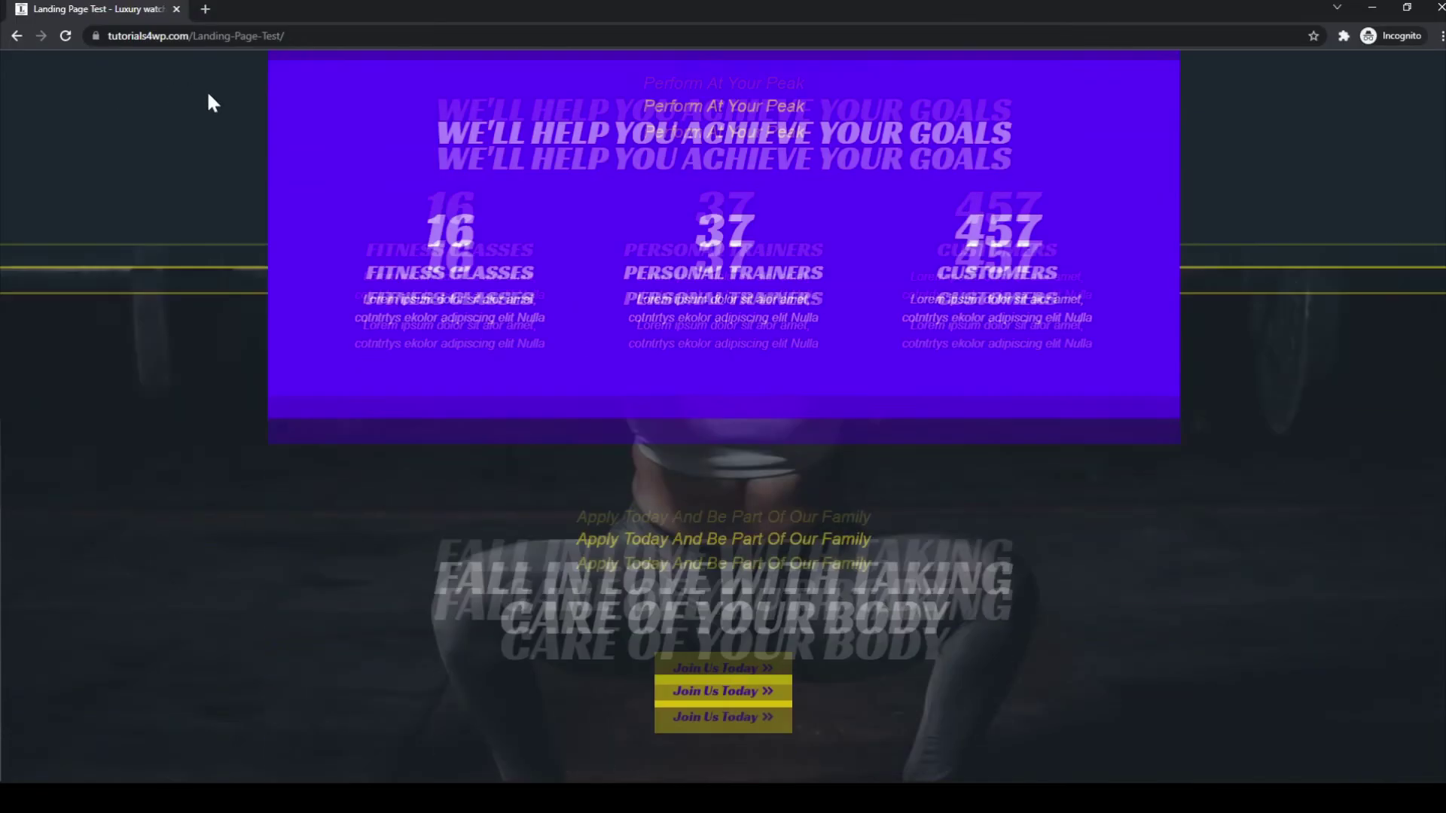
- Scroll back up through the live landing page in the incognito window
scroll(959, 390, "up", 3)
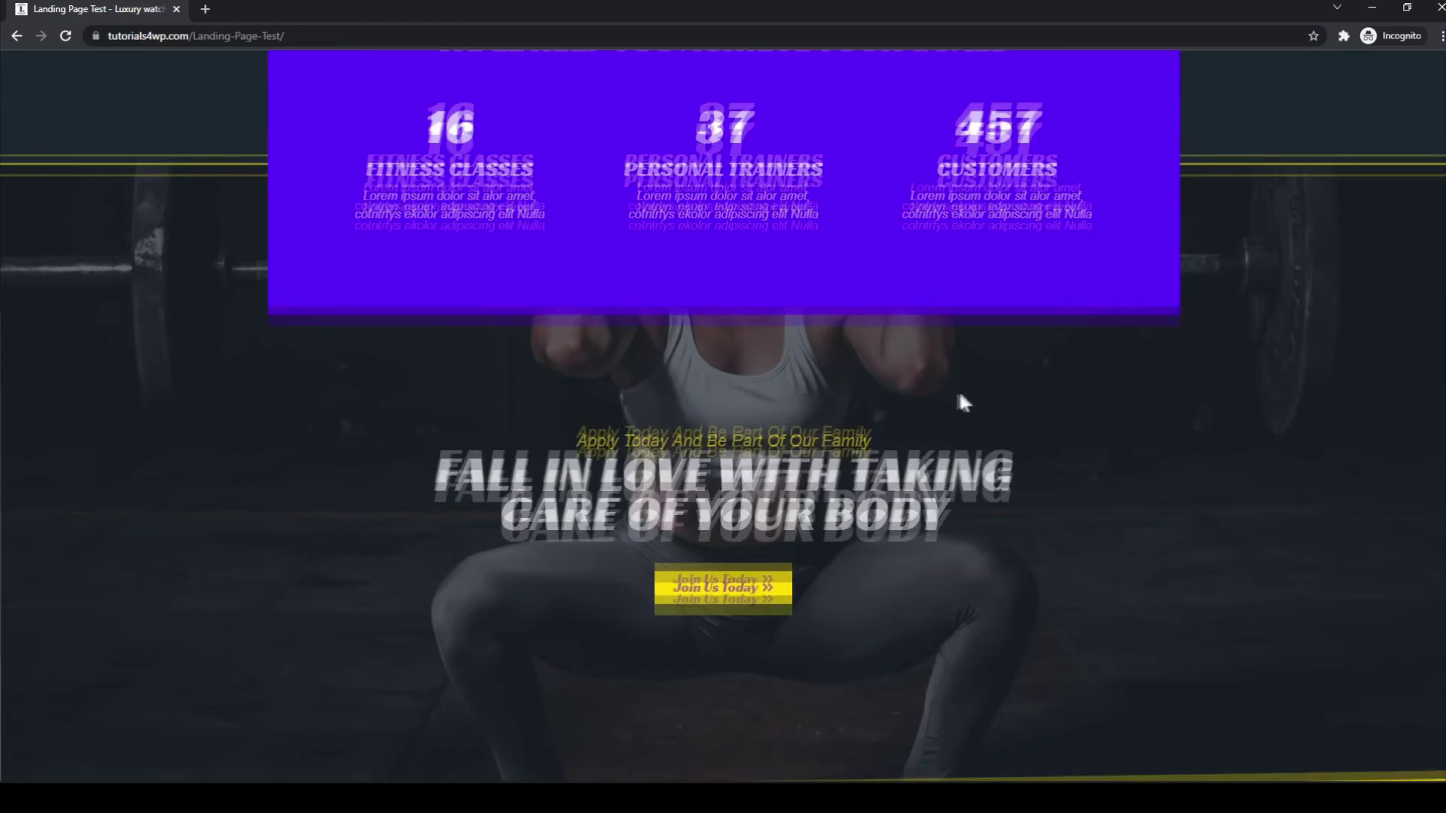
scroll(1055, 413, "up", 8)
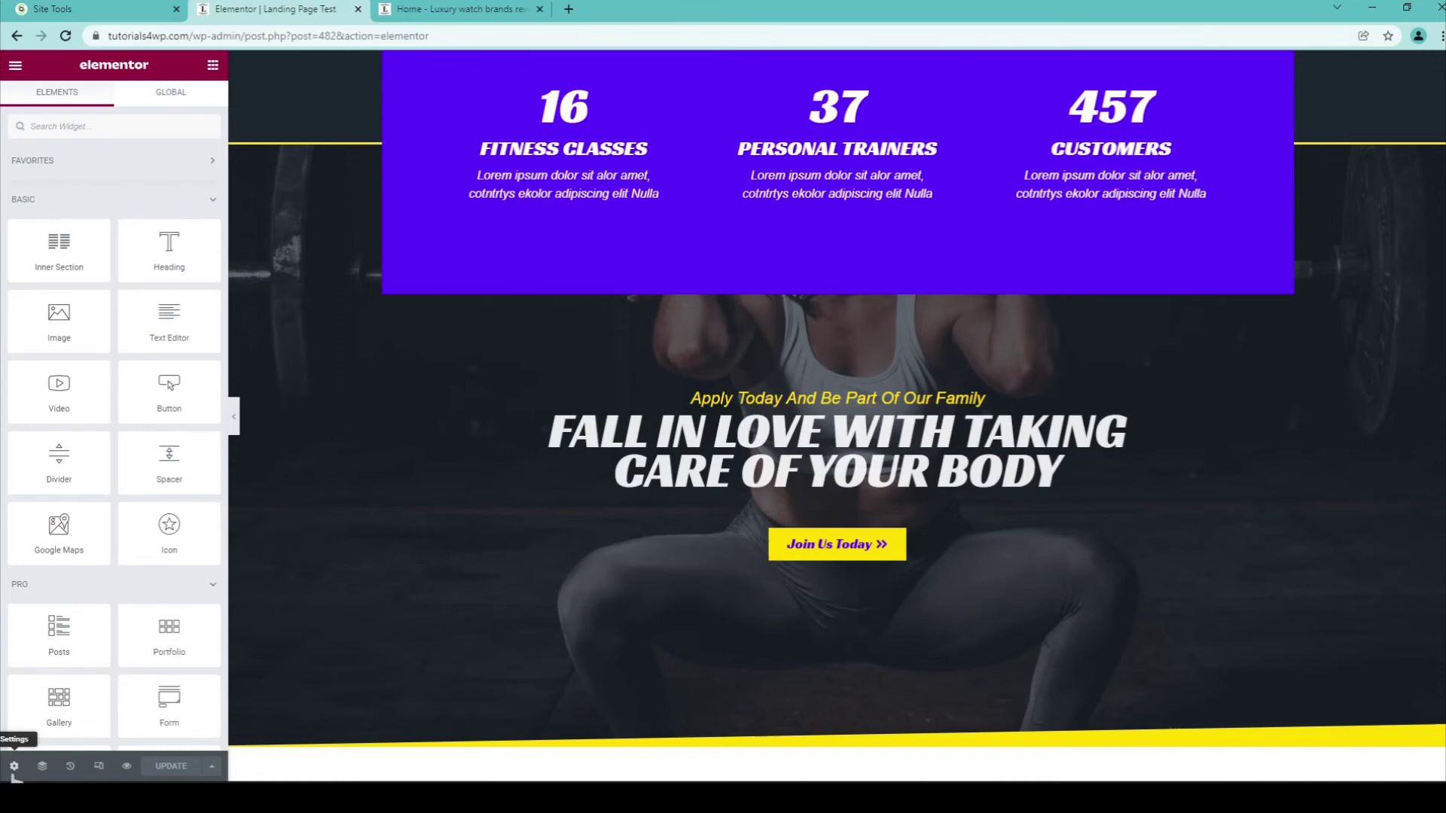
- Try the Elementor Full Width page layout and scroll to check the restored header and footer
left_click(13, 767)
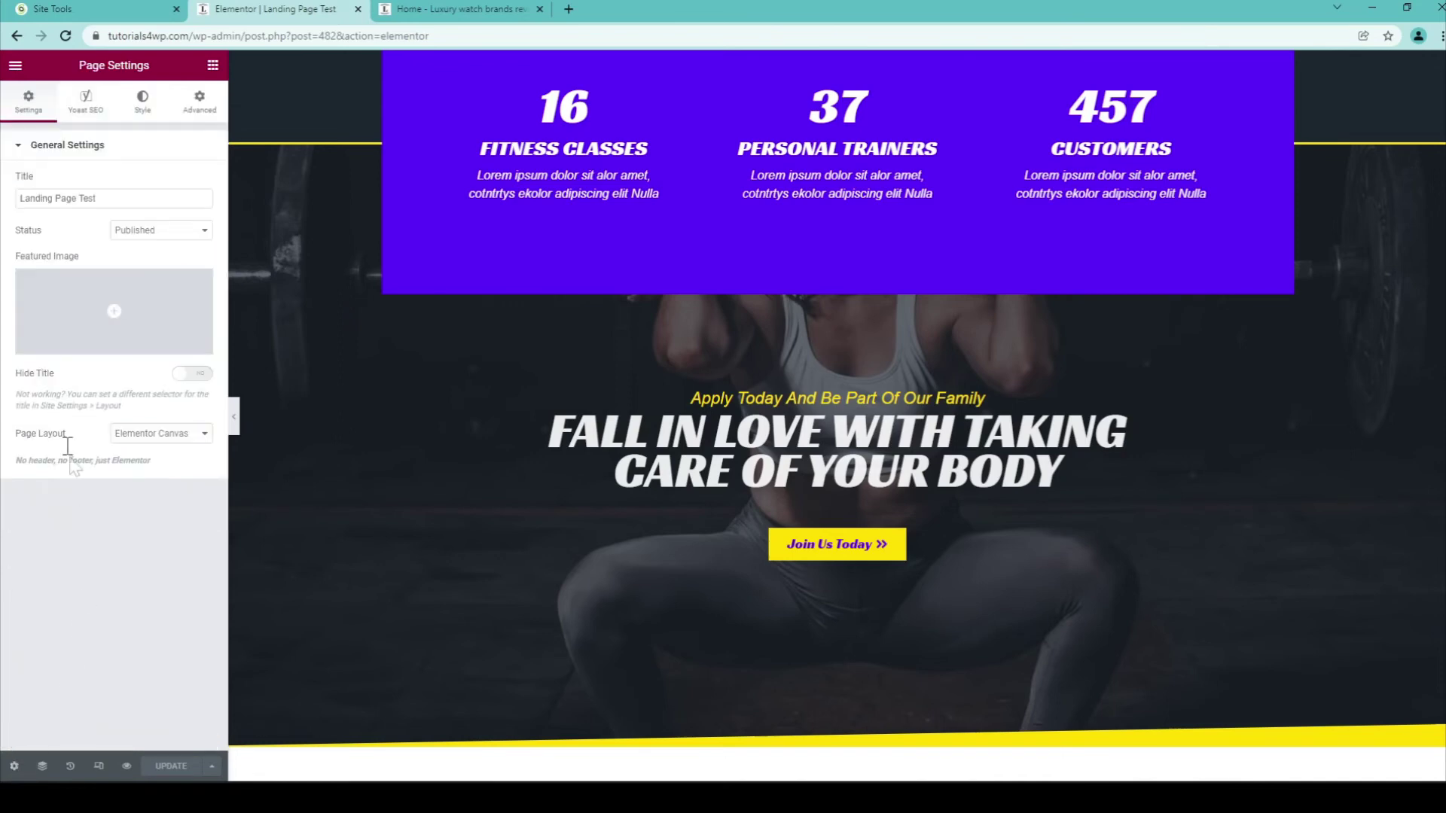
left_click_drag(17, 436, 55, 441)
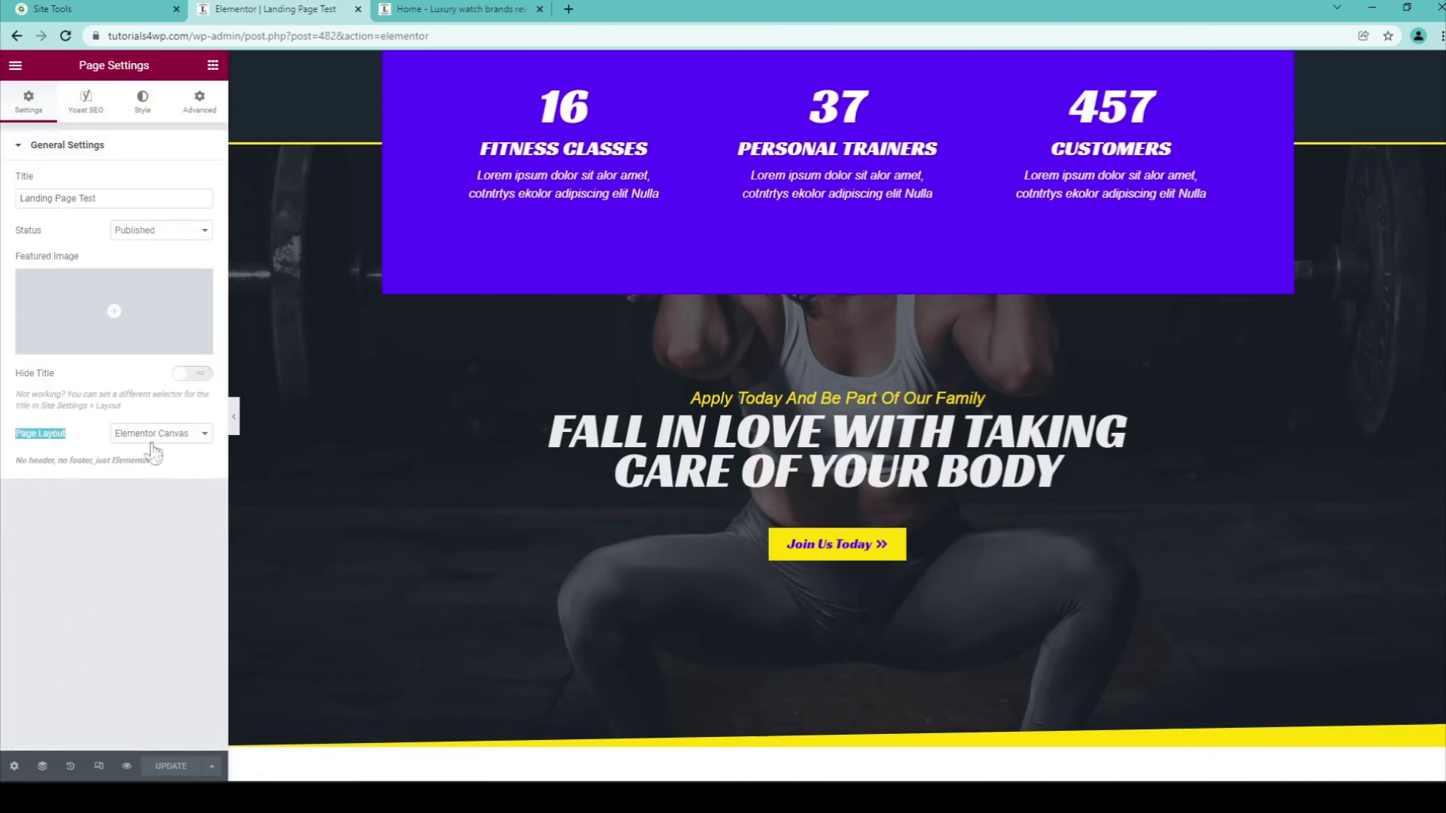
left_click(204, 450)
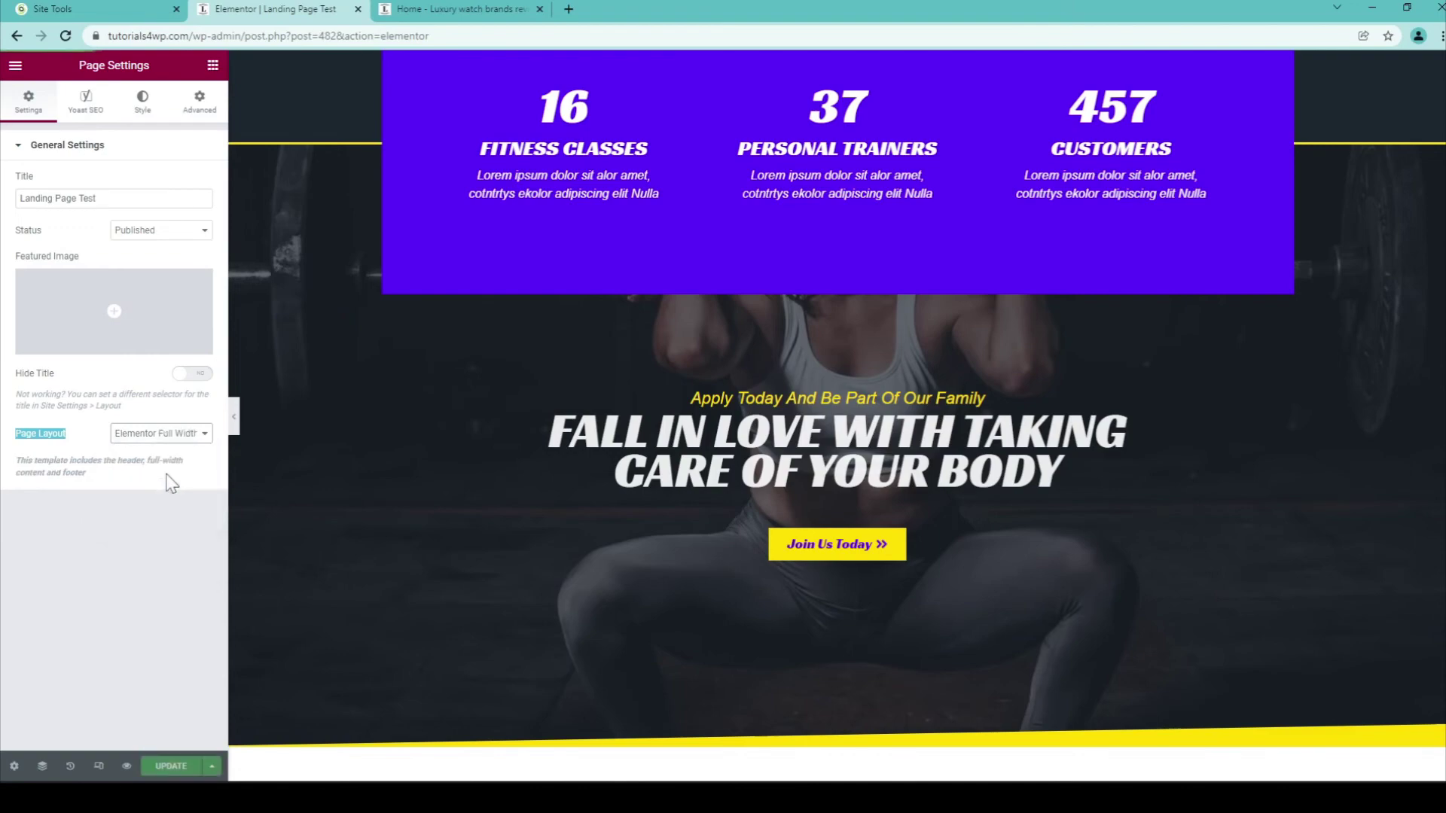
left_click(175, 473)
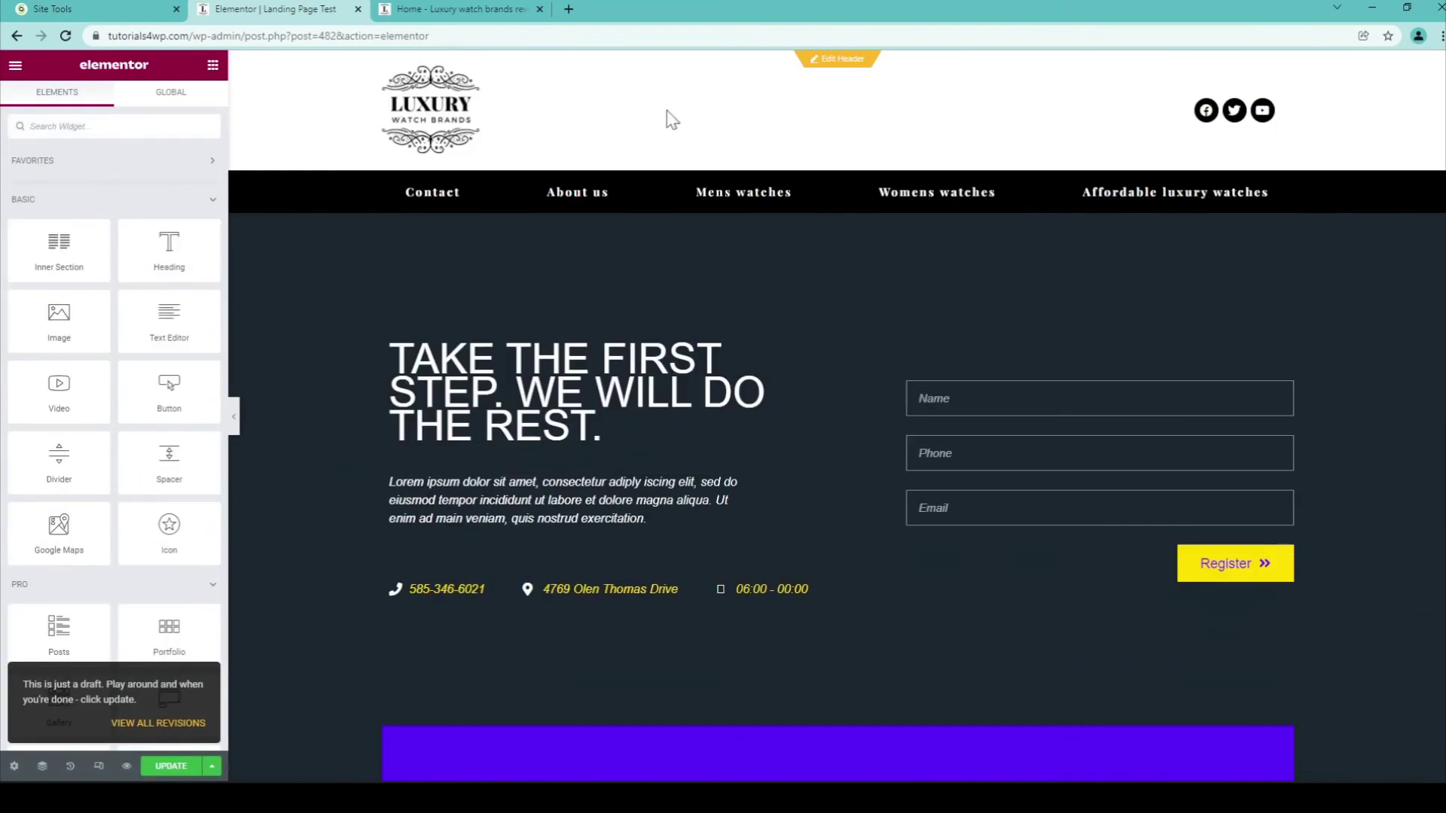
scroll(1201, 161, "down", 15)
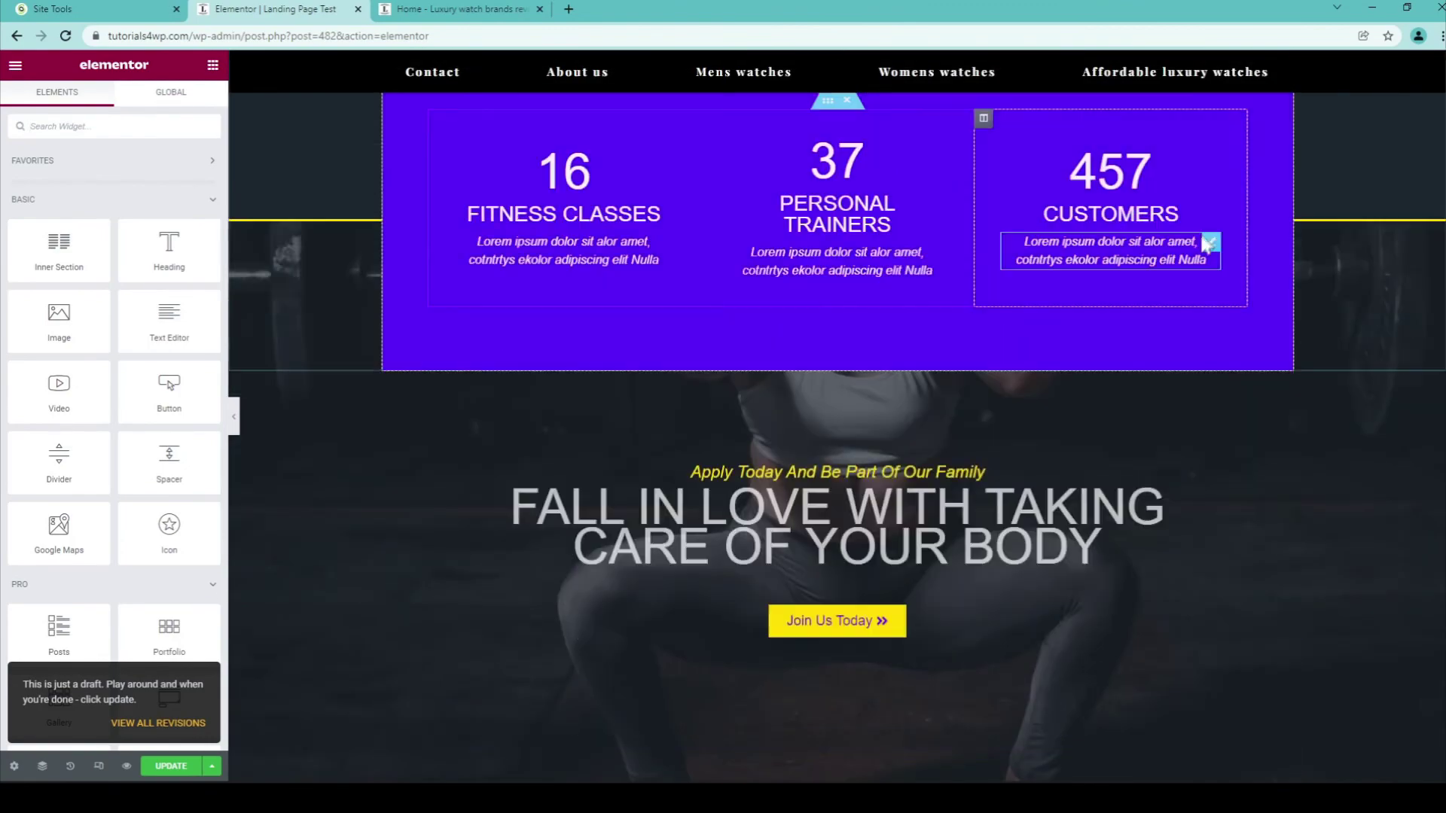
- Set the page layout back to Elementor Canvas
left_click(14, 766)
left_click(157, 439)
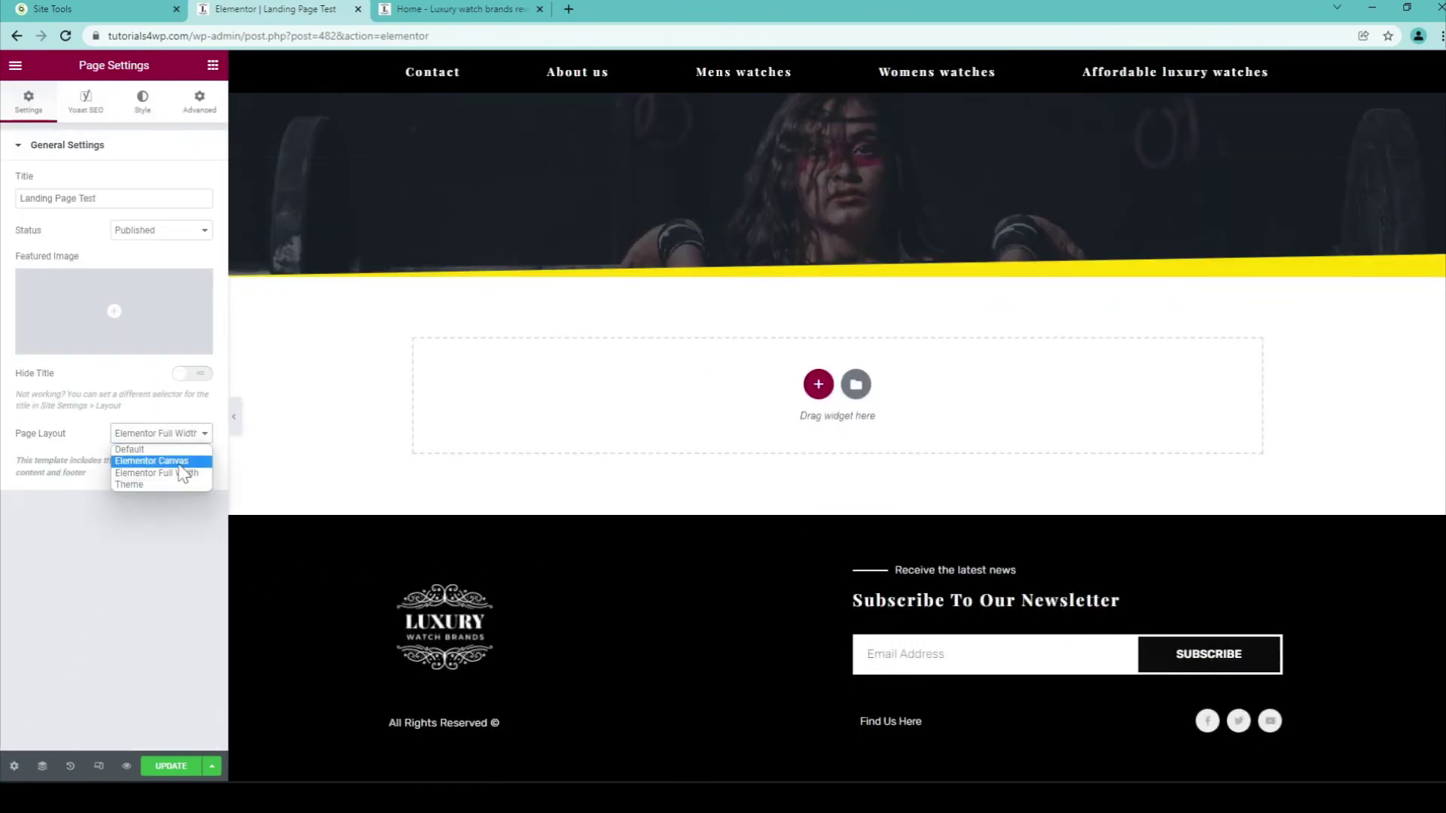
left_click(159, 461)
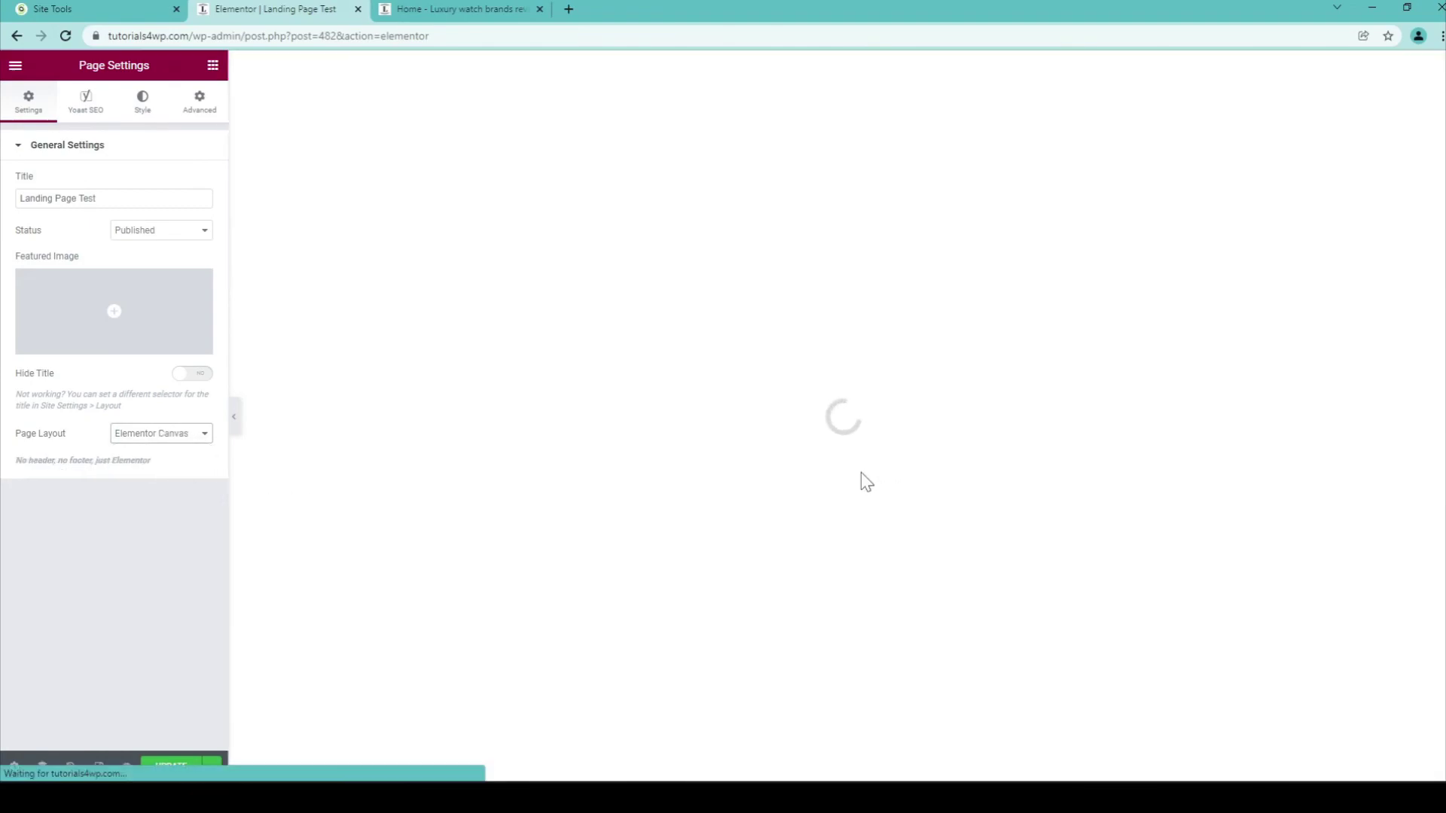
- Review the reloaded header-free canvas and save the page with UPDATE
scroll(852, 464, "up", 10)
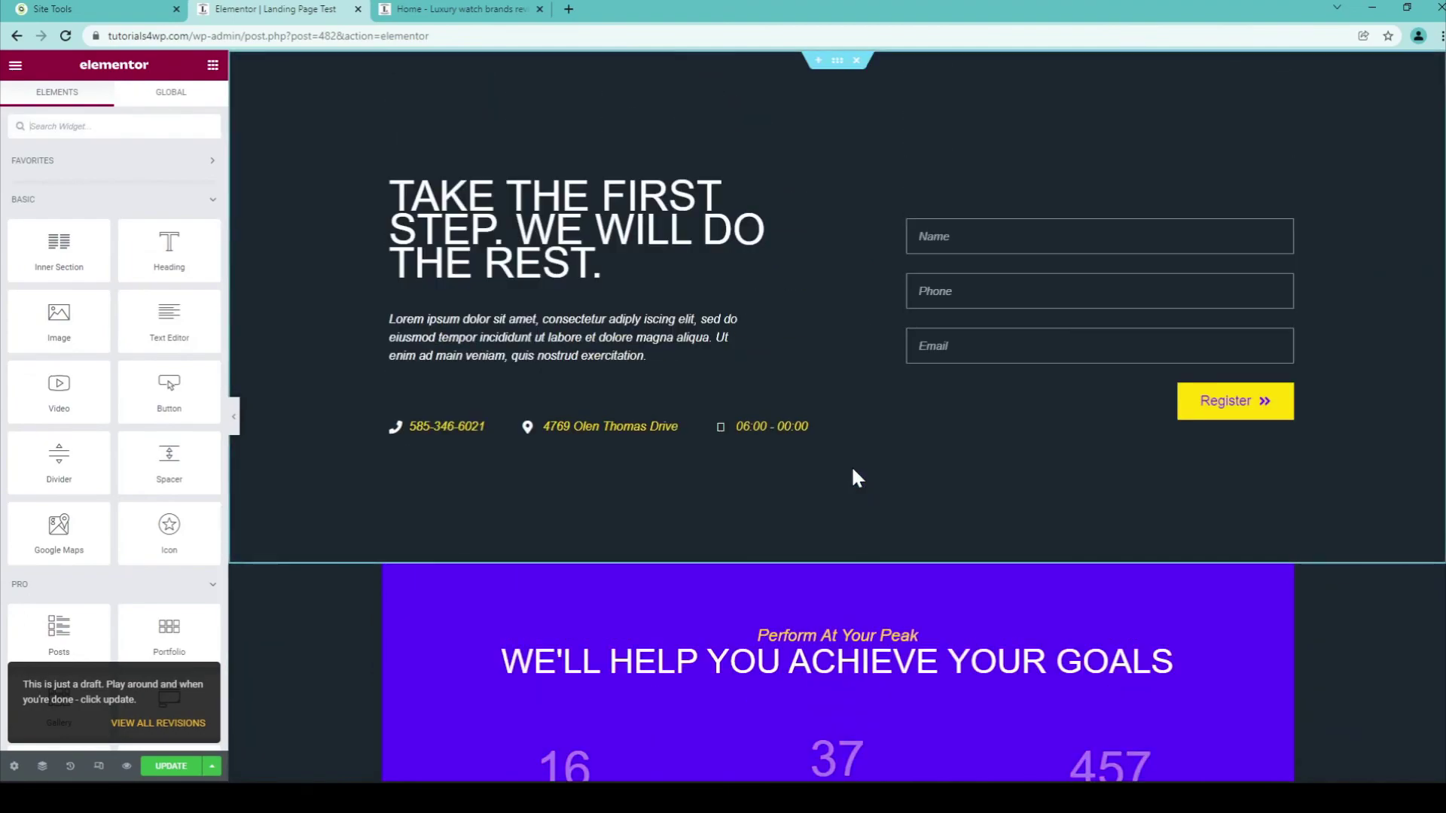
scroll(821, 491, "down", 10)
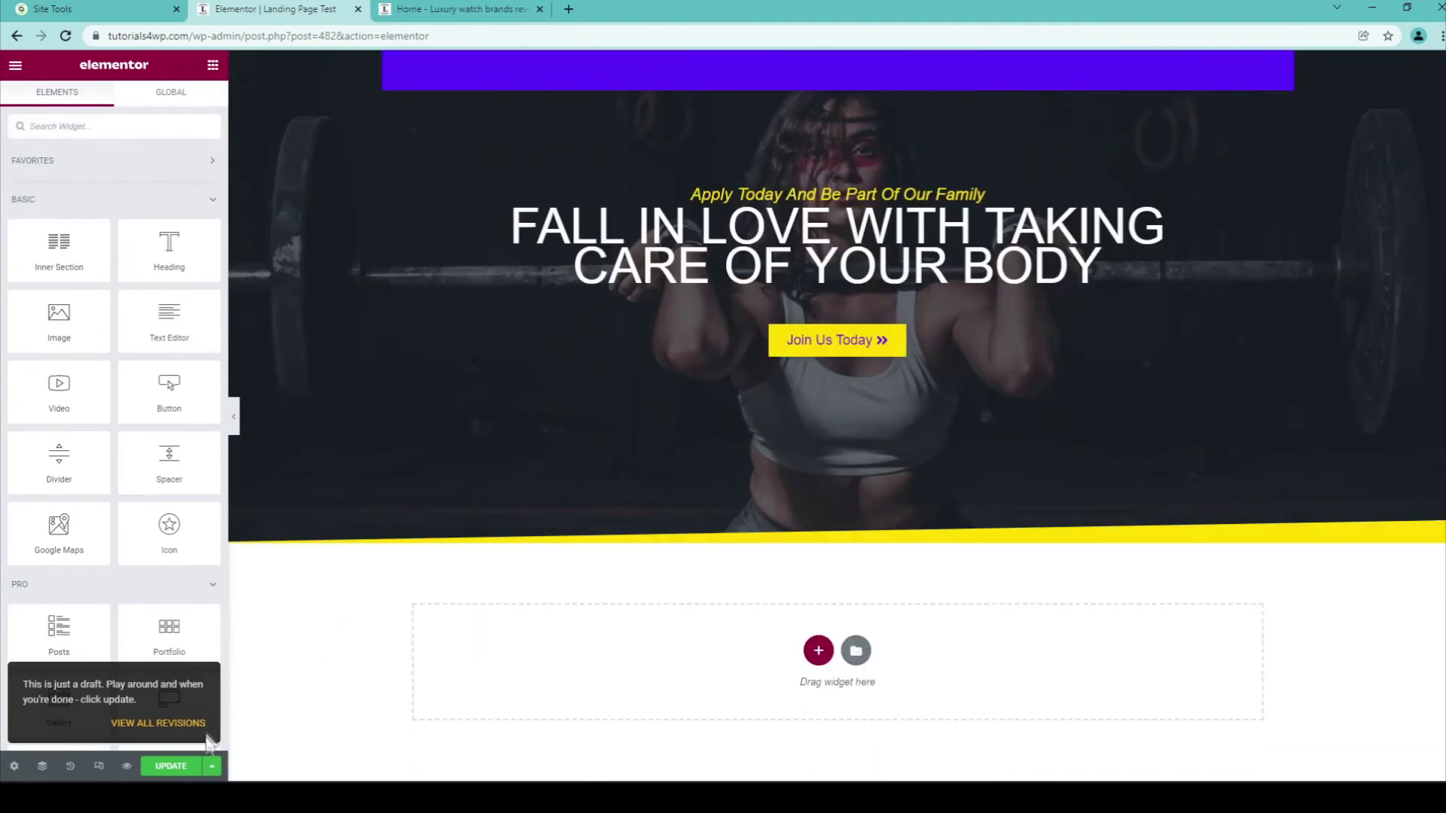
left_click(179, 773)
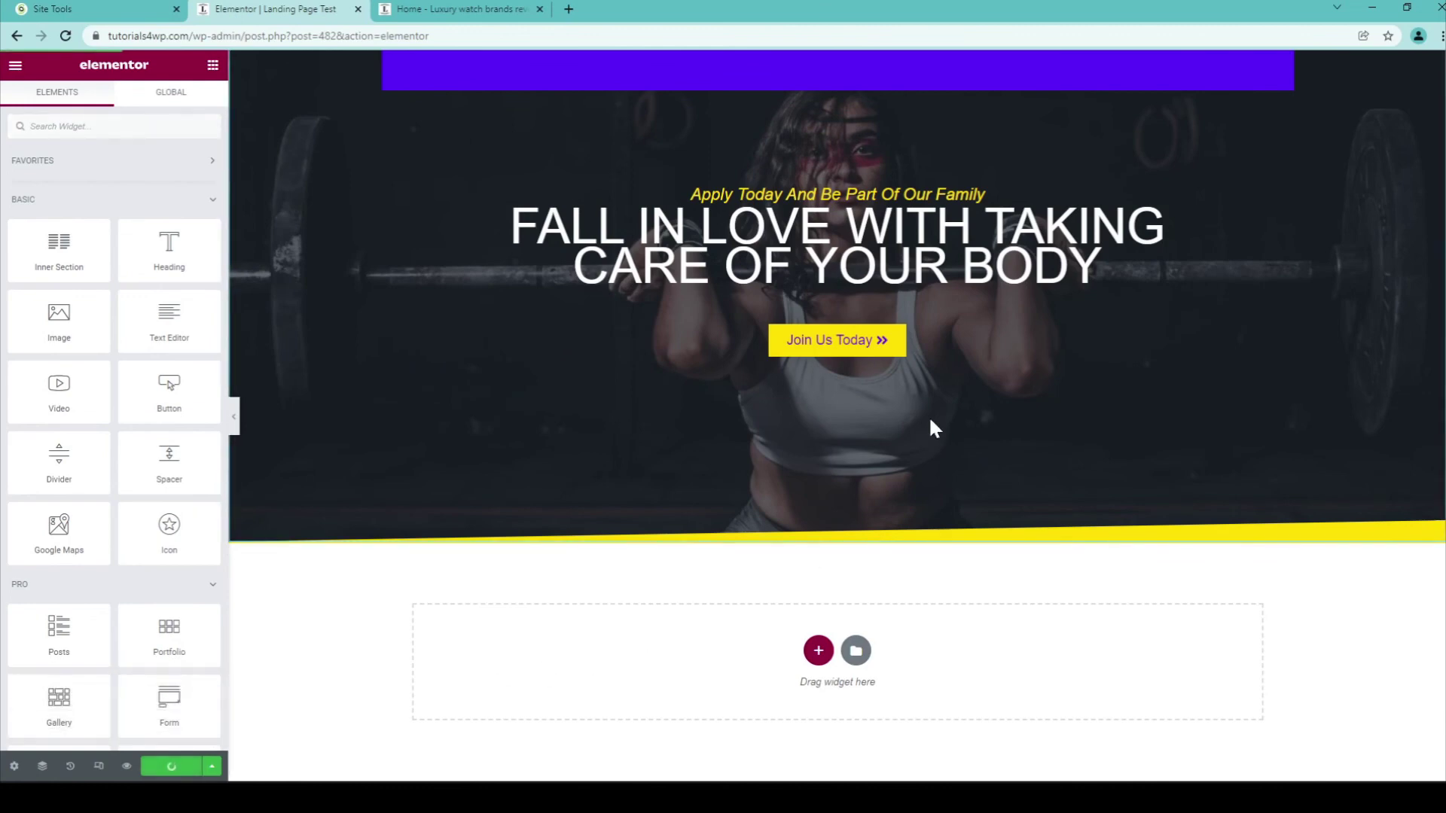